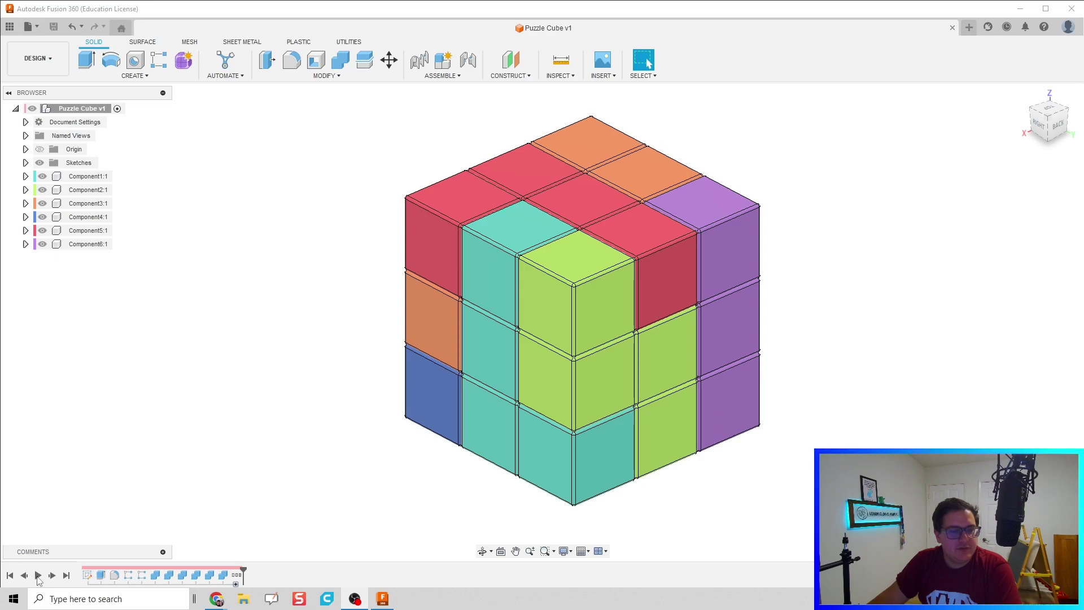
Step: Replay the Puzzle Cube design history from the single slab to the finished components
left_click(38, 575)
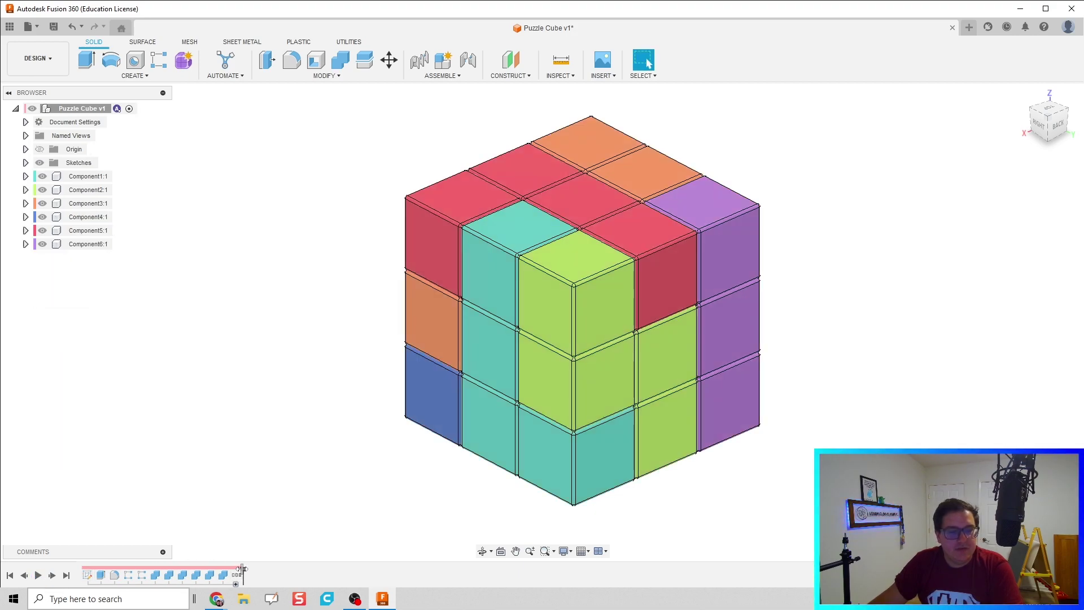
mouse_move(242, 568)
left_mouse_down()
mouse_move(129, 577)
mouse_move(226, 574)
left_mouse_up()
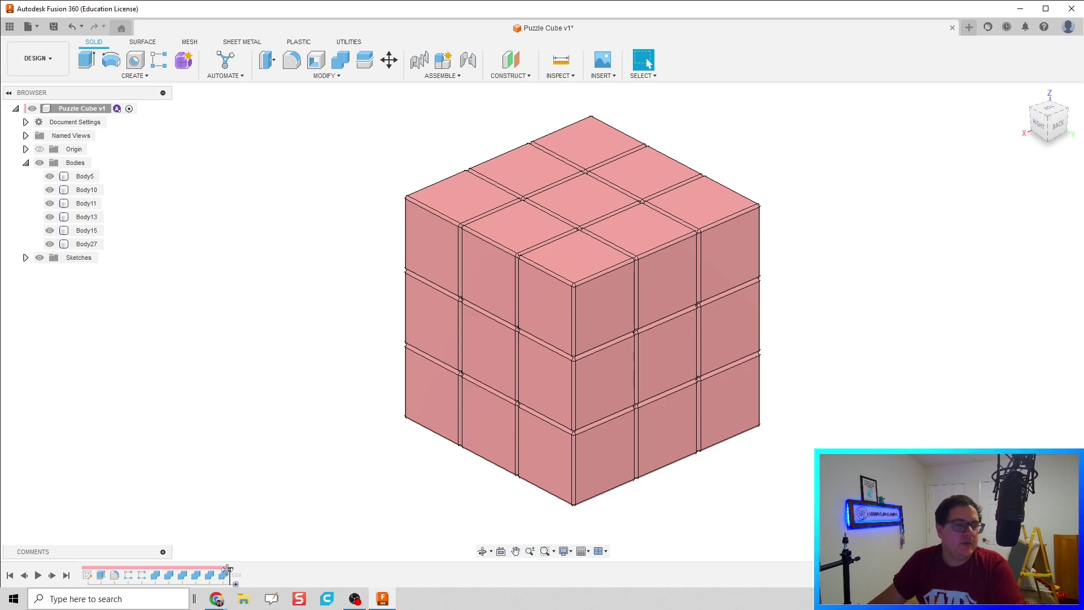
left_click_drag(230, 569, 243, 571)
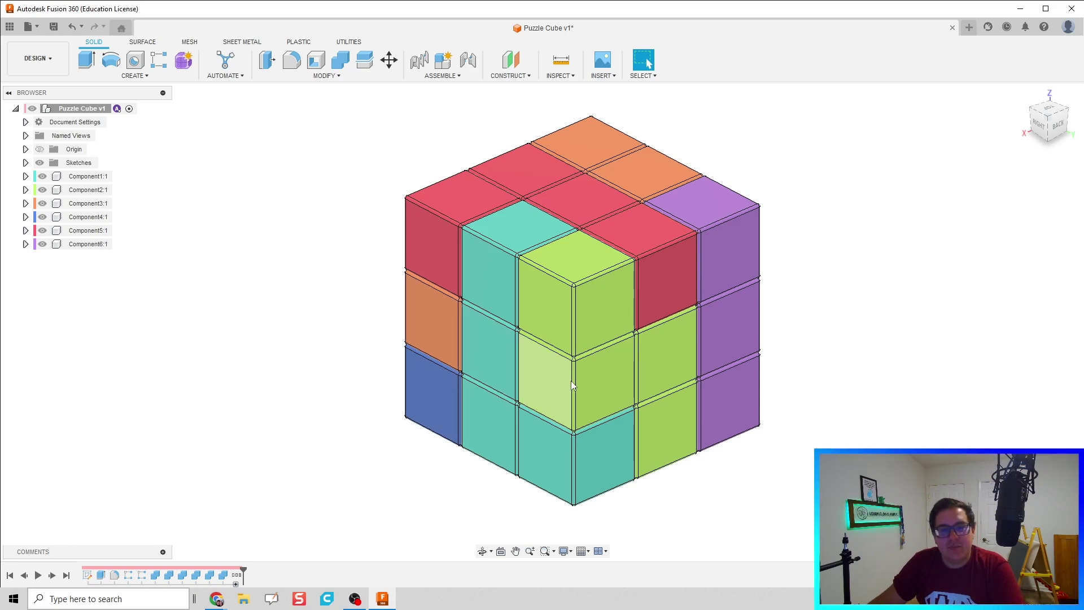
Step: Pull the green, purple, teal, red and blue components out of the cube, then restore them
left_click_drag(516, 376, 798, 395)
left_click_drag(724, 325, 829, 284)
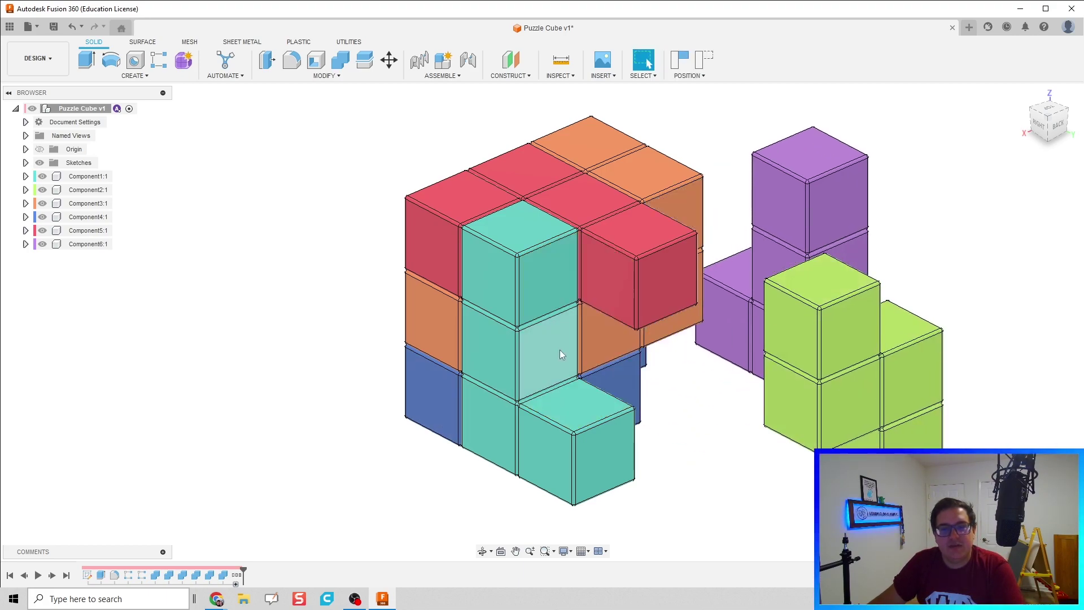
left_click_drag(490, 405, 309, 357)
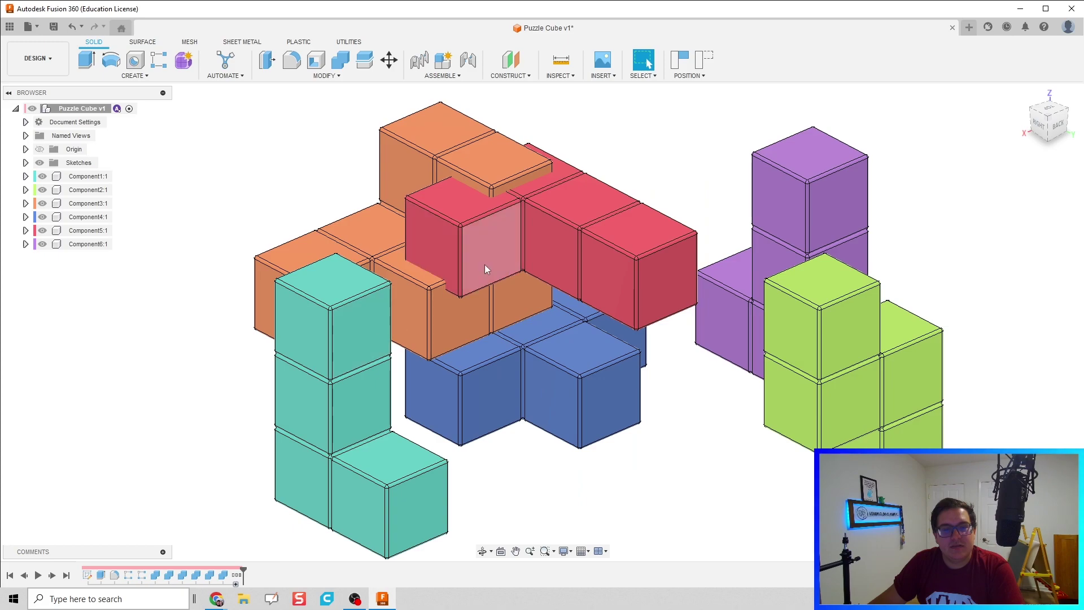
left_click_drag(484, 263, 644, 191)
left_click_drag(595, 324, 595, 430)
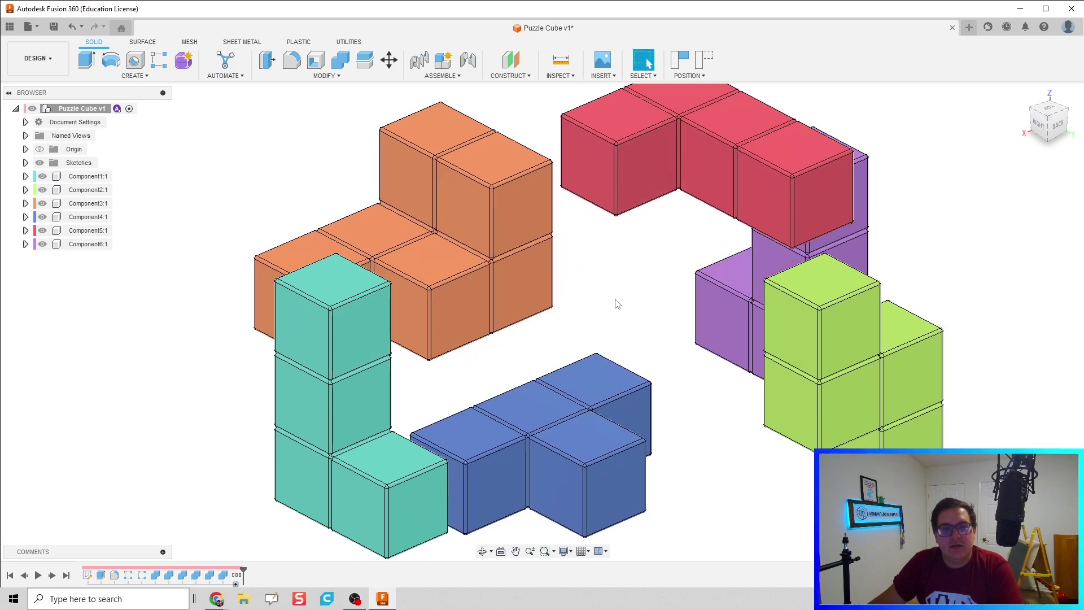
key("ctrl+z")
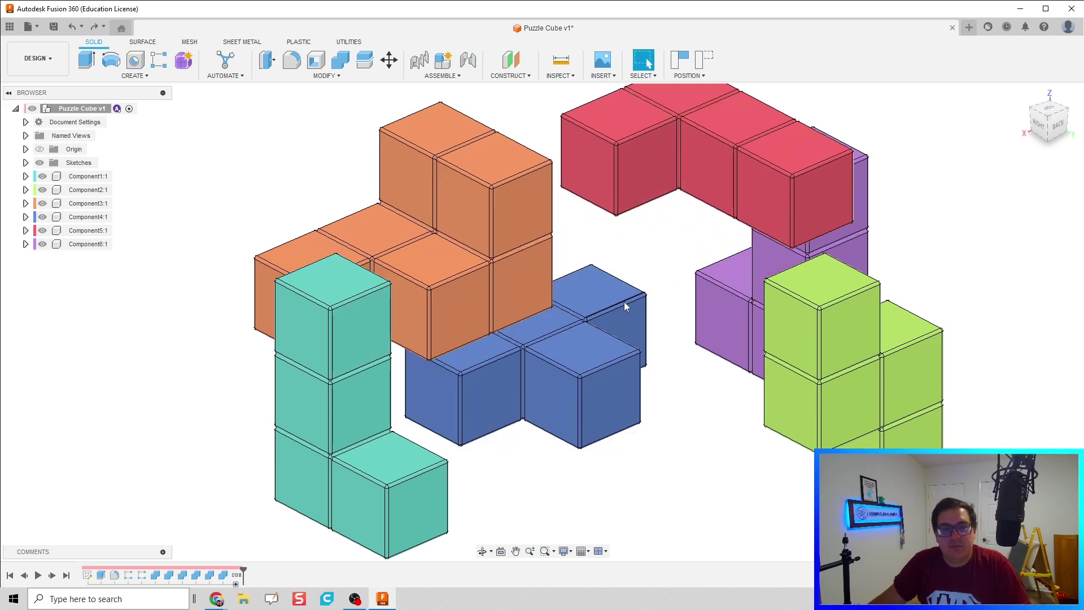
key("ctrl+z")
key("ctrl+z")
left_click(709, 57)
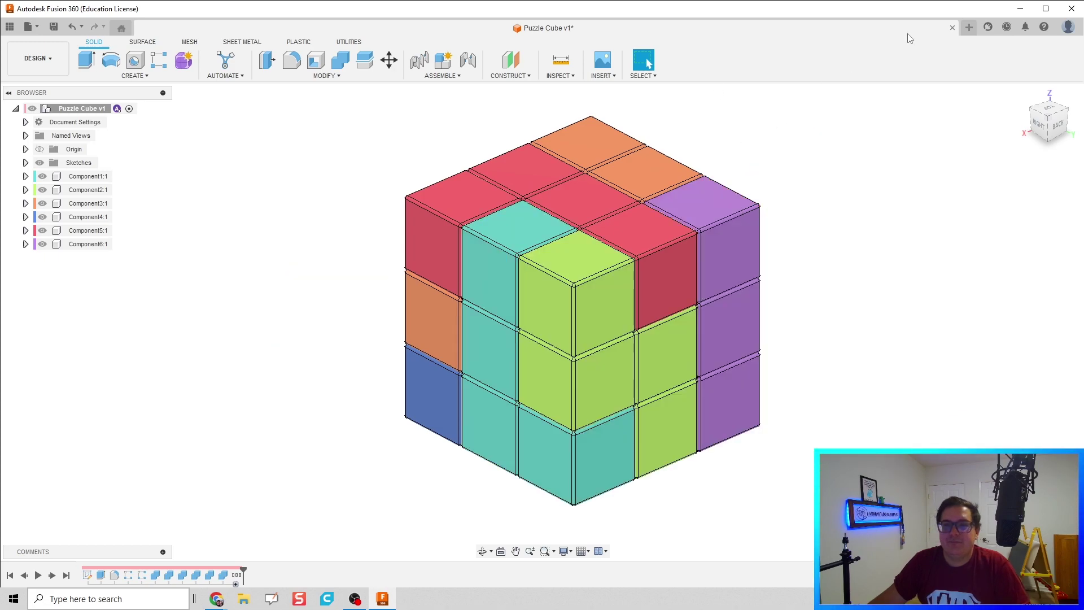
Step: Start a new design with a sketch on the XY plane
left_click(970, 27)
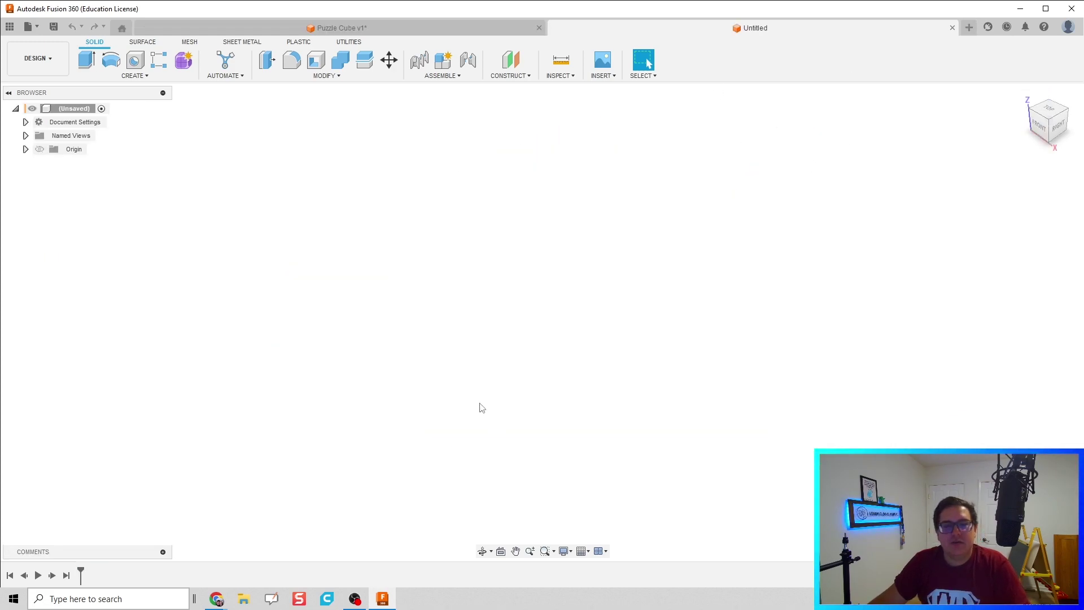
left_click(102, 77)
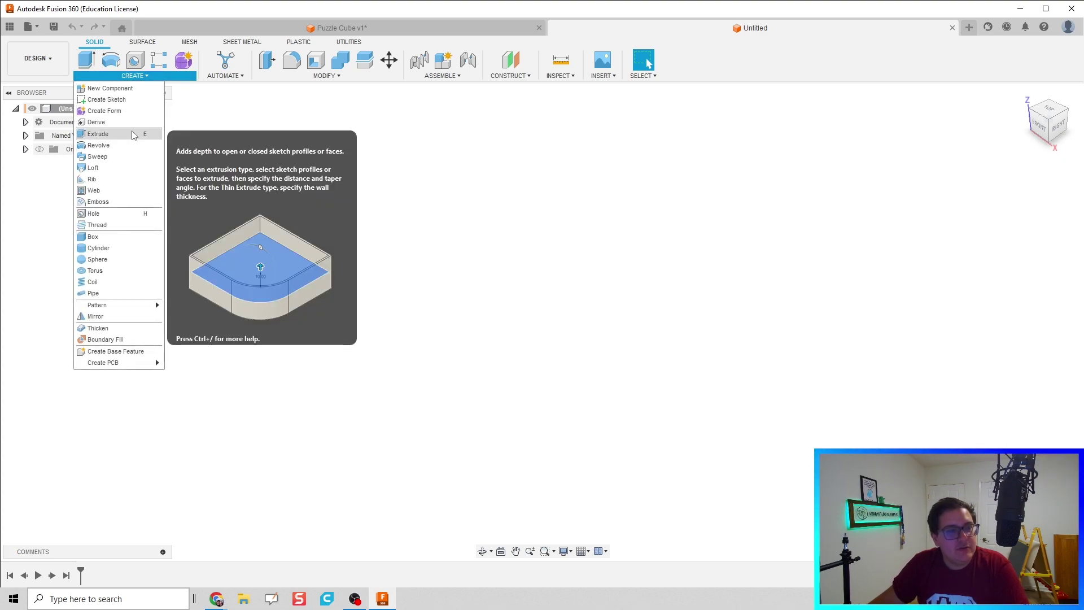
left_click(106, 99)
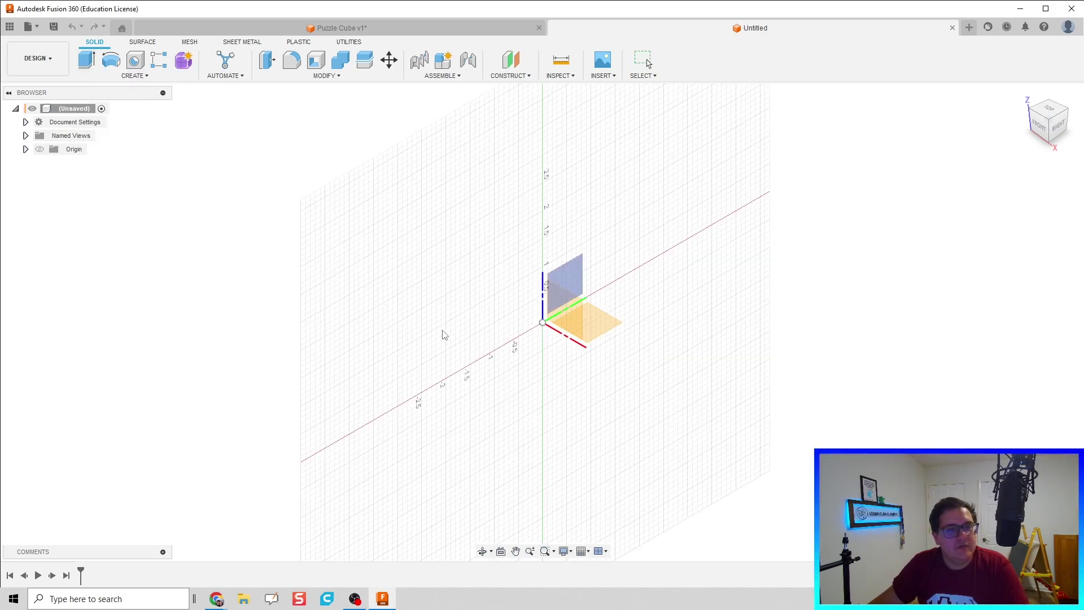
left_click(609, 330)
Step: Draw a 0.75 × 0.75 in rectangle with one corner at the origin
key("r")
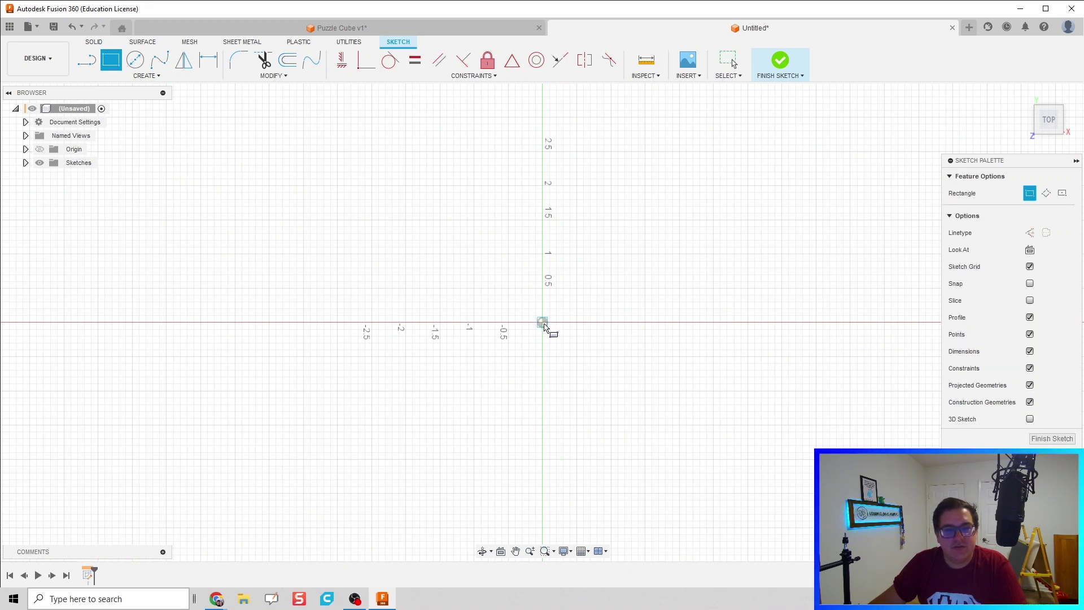
left_click(543, 324)
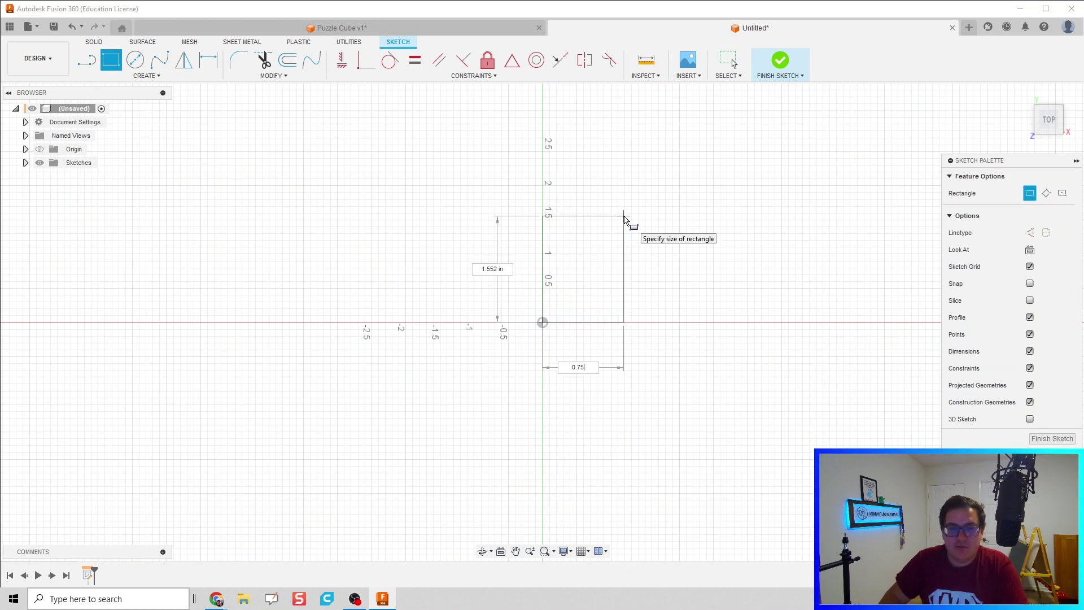
key("Tab")
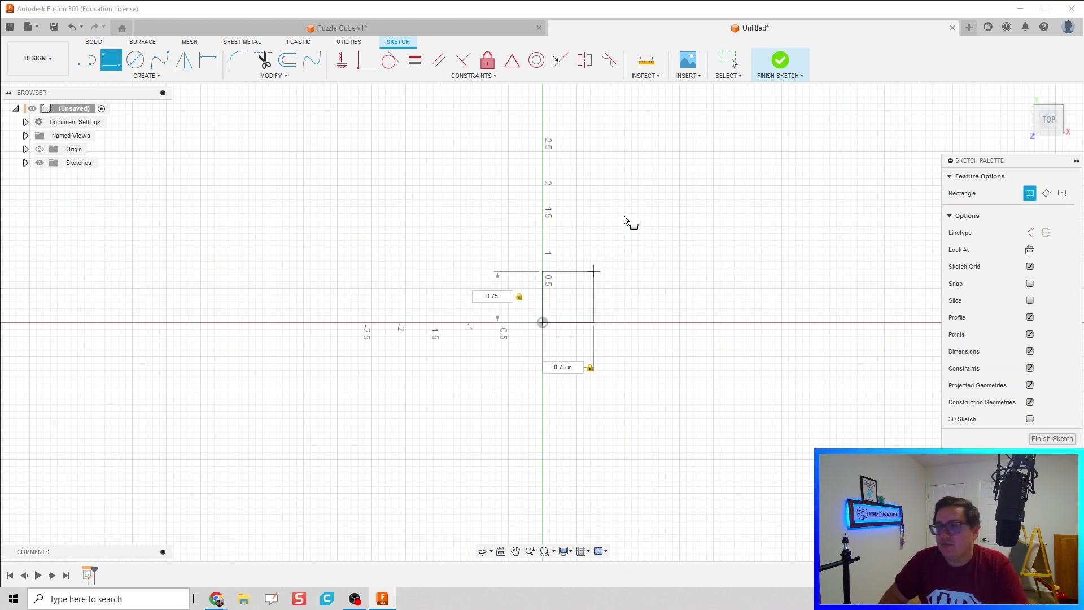
key("Return")
key("Escape")
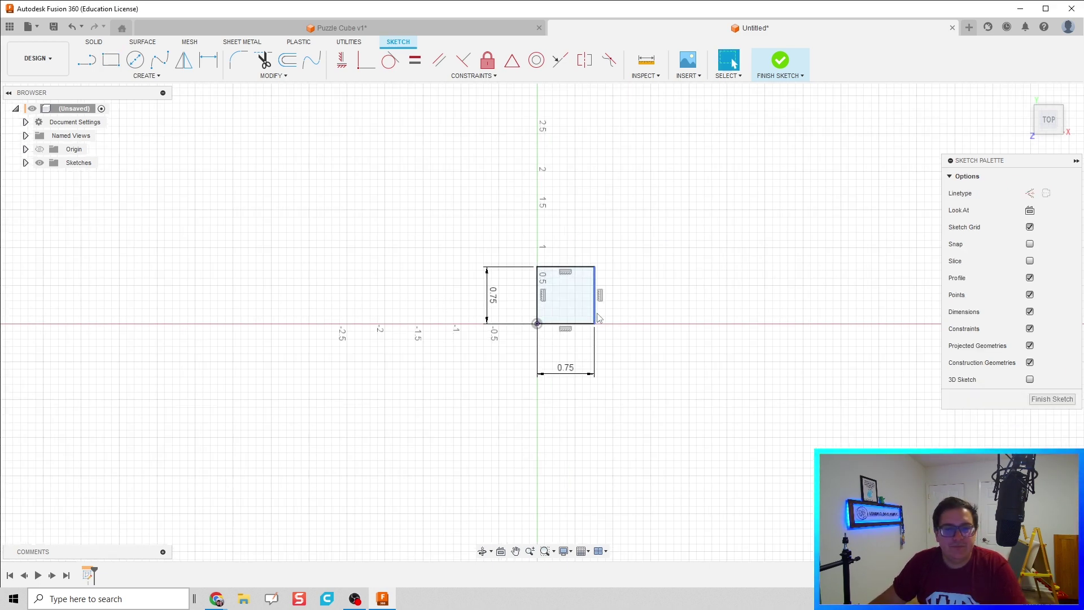
Step: Finish the sketch and extrude the square 0.75 in into a cube
left_click(780, 63)
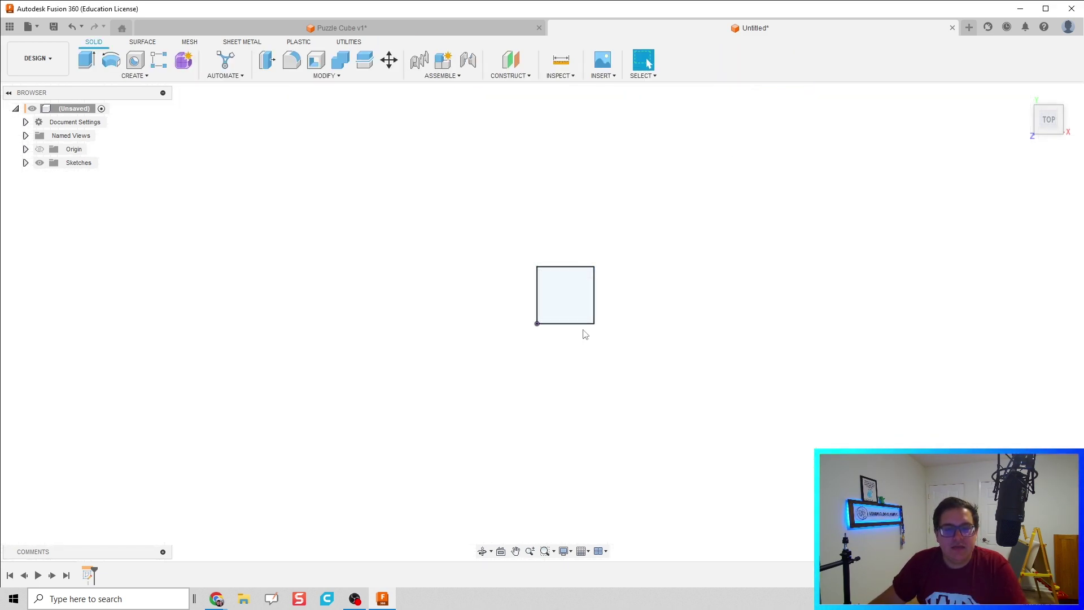
key("e")
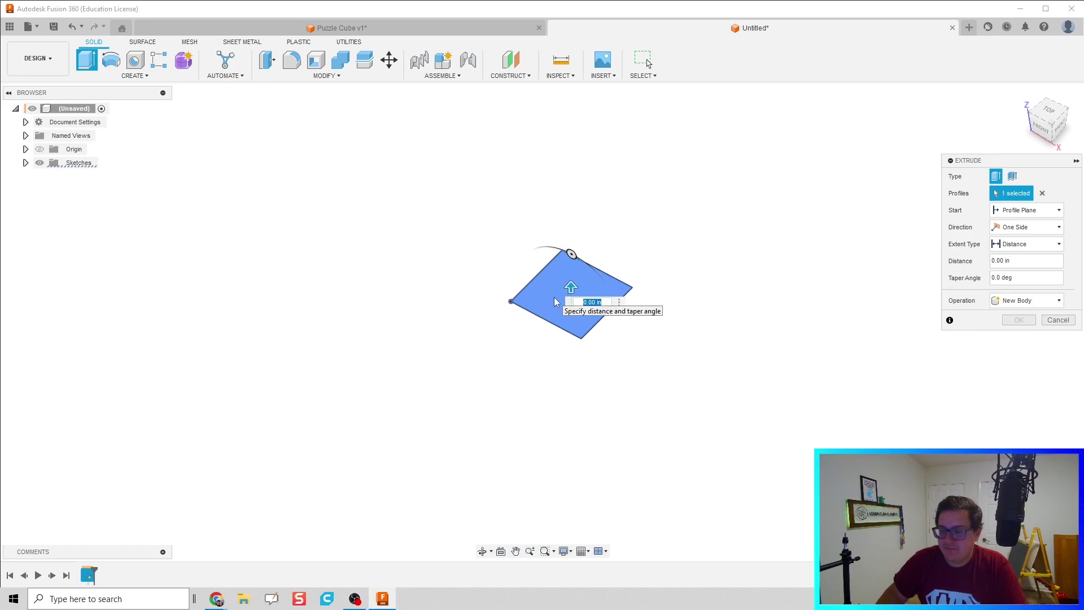
type("0.75")
key("Return")
middle_click_drag(553, 297, 634, 308, "shift")
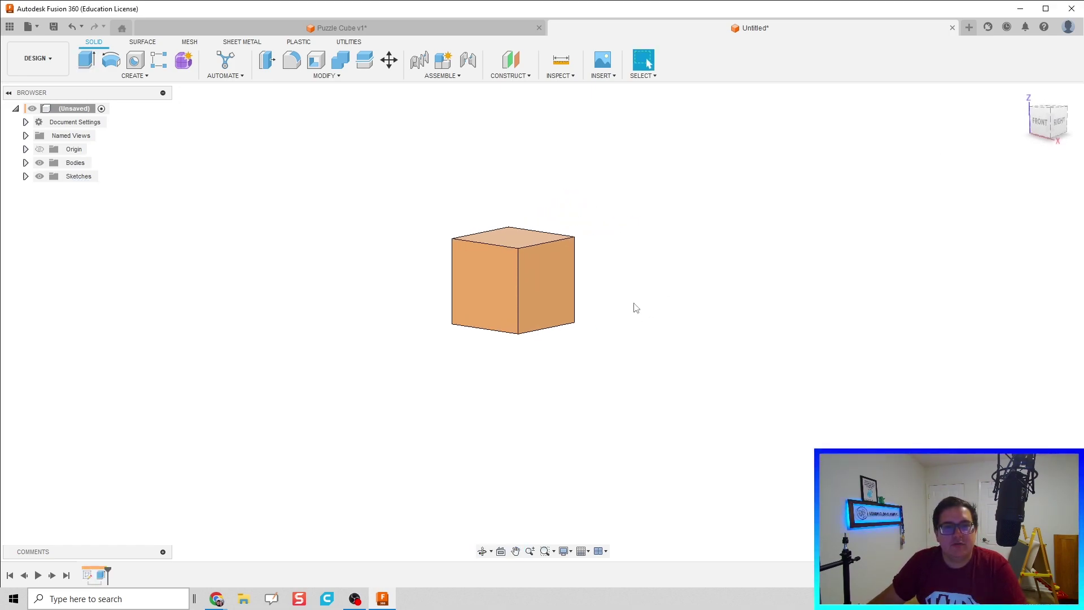
Step: Turn off Display Component Colors so the cube shows plain grey
left_click(560, 75)
left_click(585, 214)
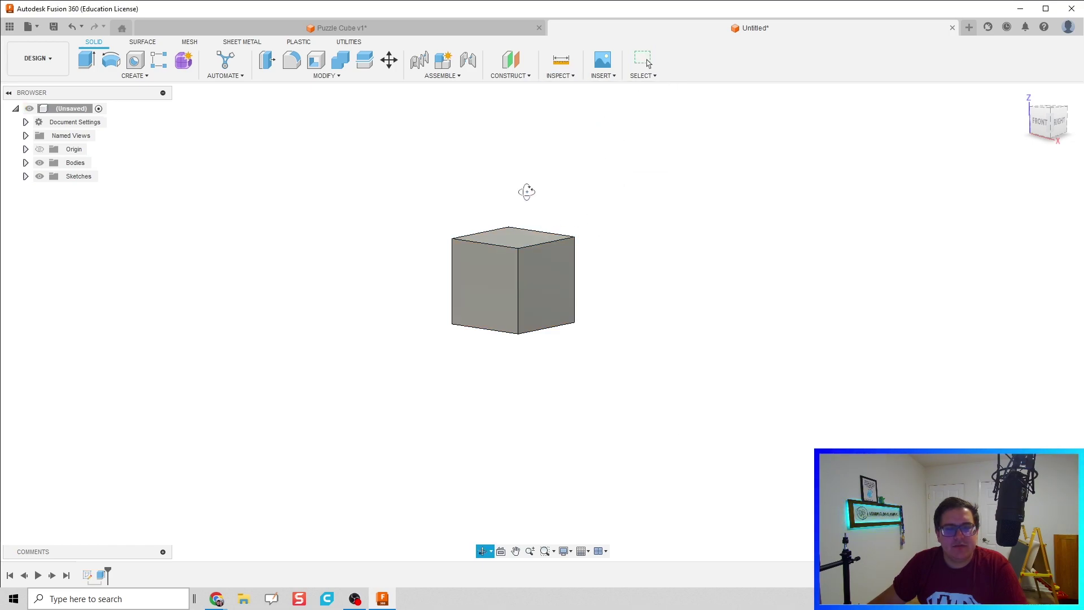
middle_click_drag(527, 193, 564, 232, "shift")
scroll(564, 232, "up", 4)
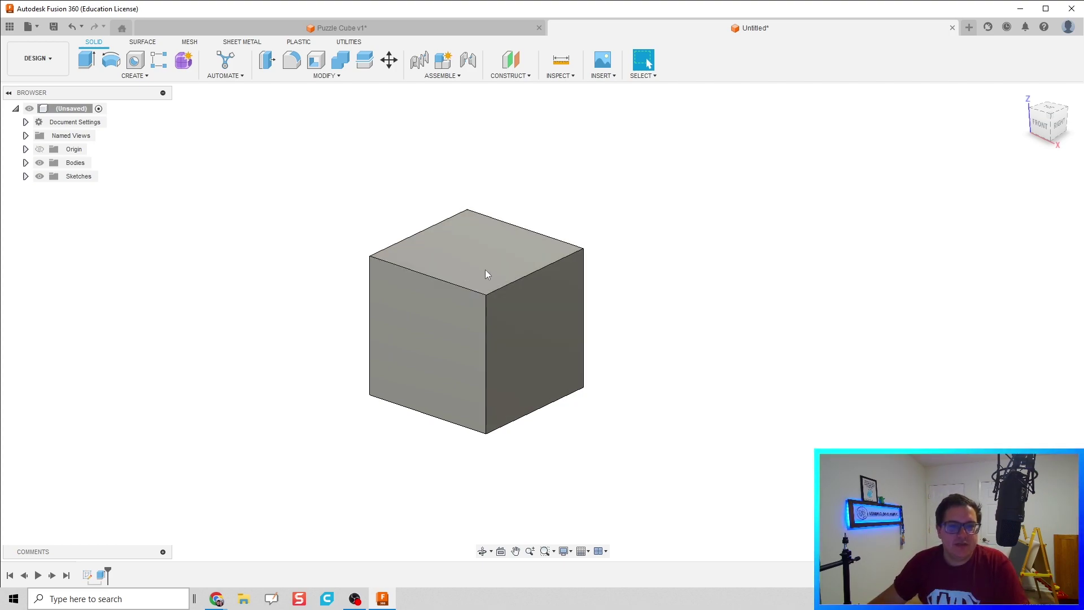
Step: Start a fillet on the cube's top and front faces
left_click(295, 63)
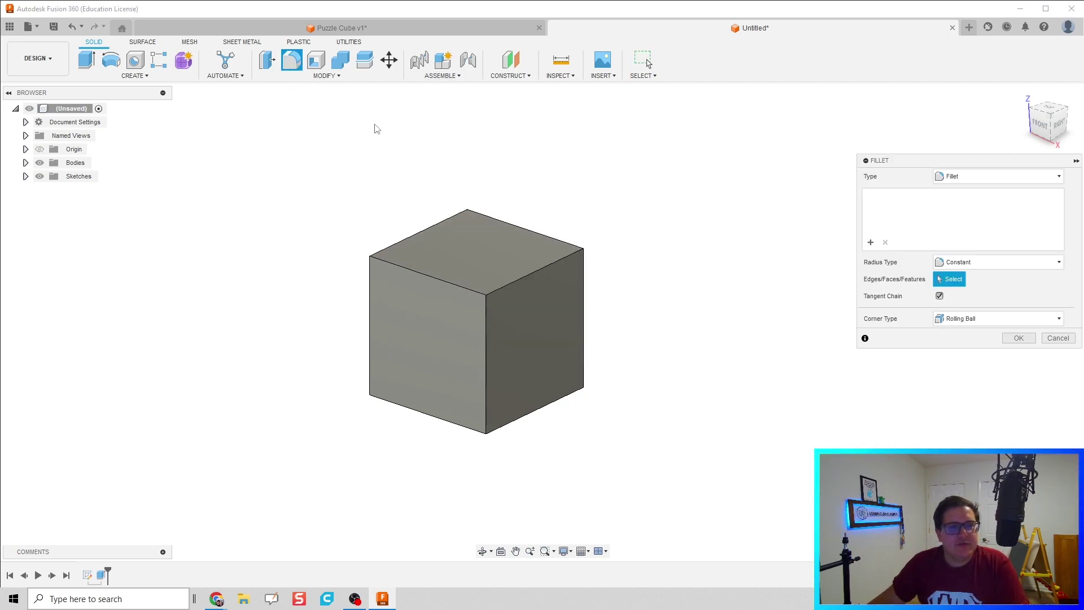
left_click(445, 268)
middle_click_drag(337, 228, 380, 233, "shift")
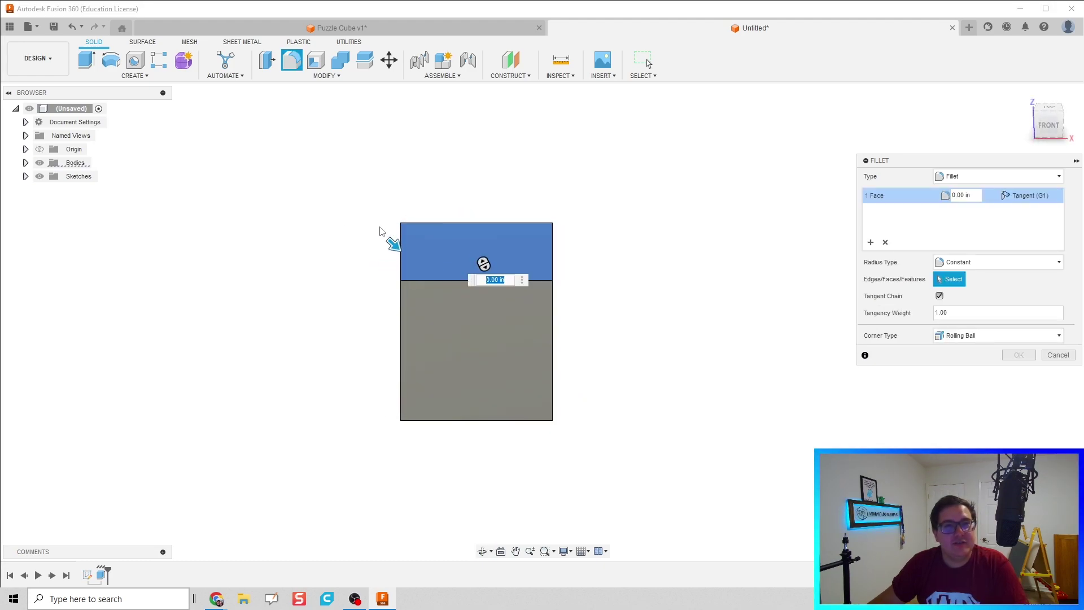
middle_click_drag(363, 281, 448, 302, "shift")
left_click(449, 302)
Step: Add the remaining side faces and the bottom face, then confirm the fillet
middle_click_drag(330, 300, 424, 307, "shift")
left_click(458, 312)
left_click(424, 285)
left_click(423, 307)
middle_click_drag(286, 261, 406, 304, "shift")
left_click(443, 356)
middle_click_drag(442, 356, 377, 323, "shift")
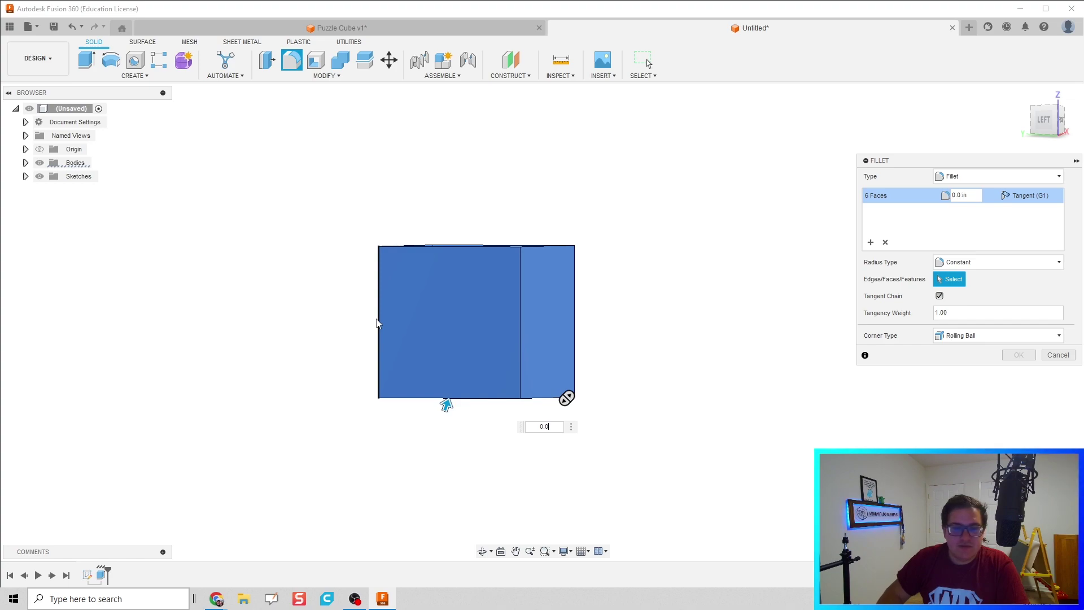
key("Return")
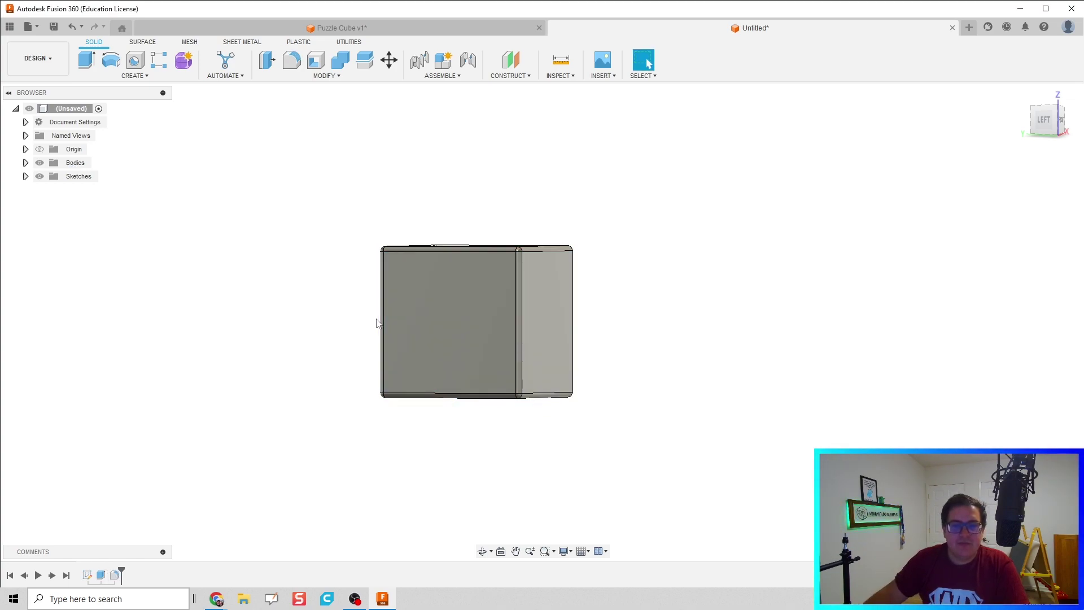
Step: Start a rectangular pattern with the filleted cube as the body to pattern
middle_click_drag(714, 294, 615, 303, "shift")
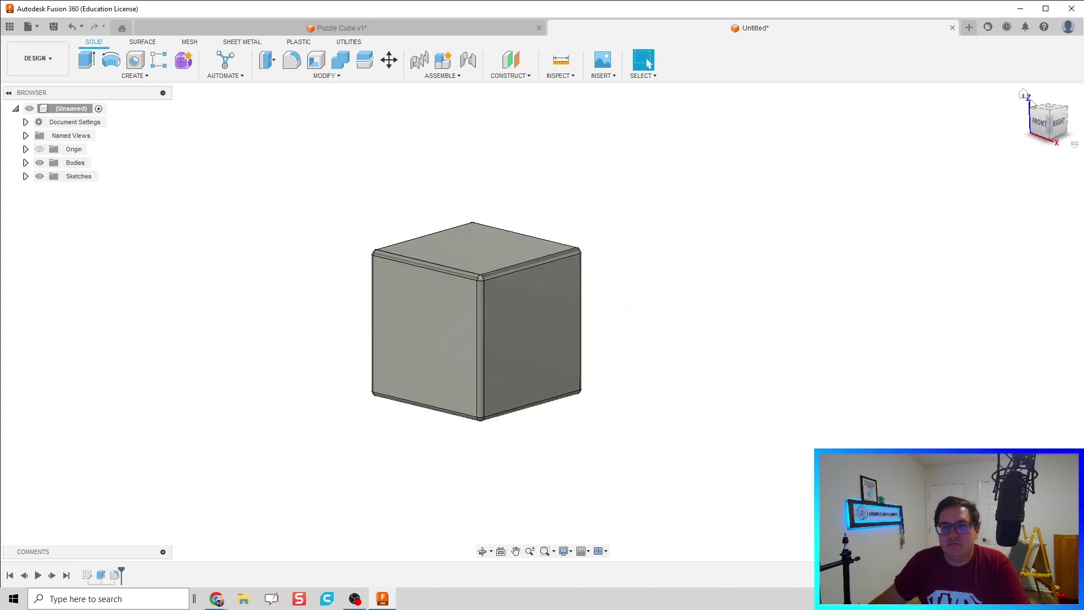
left_click(1025, 95)
middle_click_drag(845, 186, 572, 266, "shift")
scroll(679, 247, "down", 3)
middle_click_drag(551, 338, 251, 145, "shift")
left_click(158, 60)
scroll(436, 225, "down", 2)
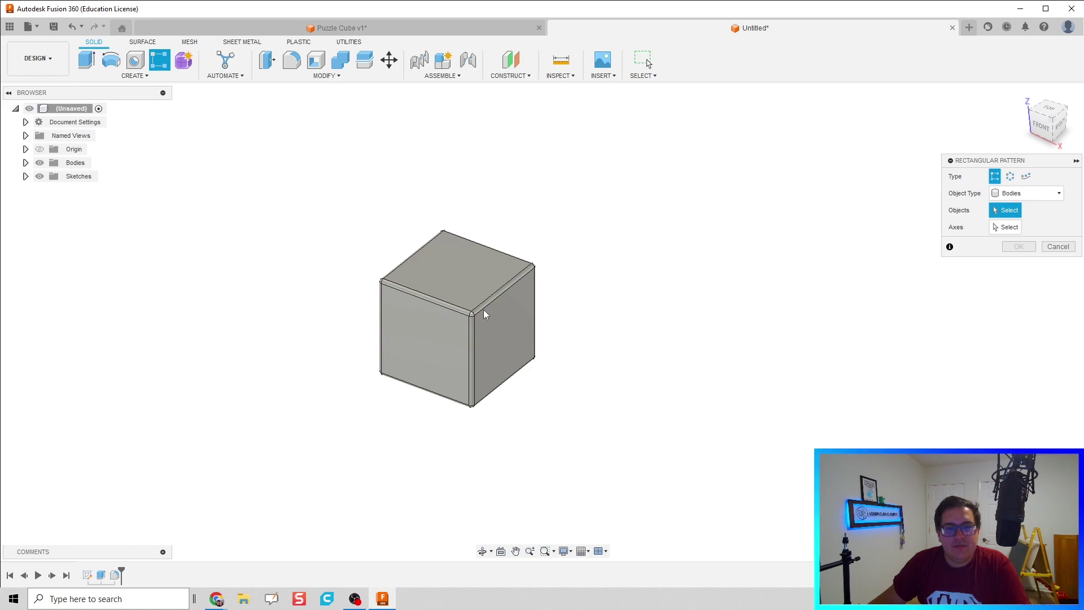
left_click(511, 310)
Step: Pattern the cube 3 × 3 along the X axis at 1.50 in spacing
left_click(1009, 227)
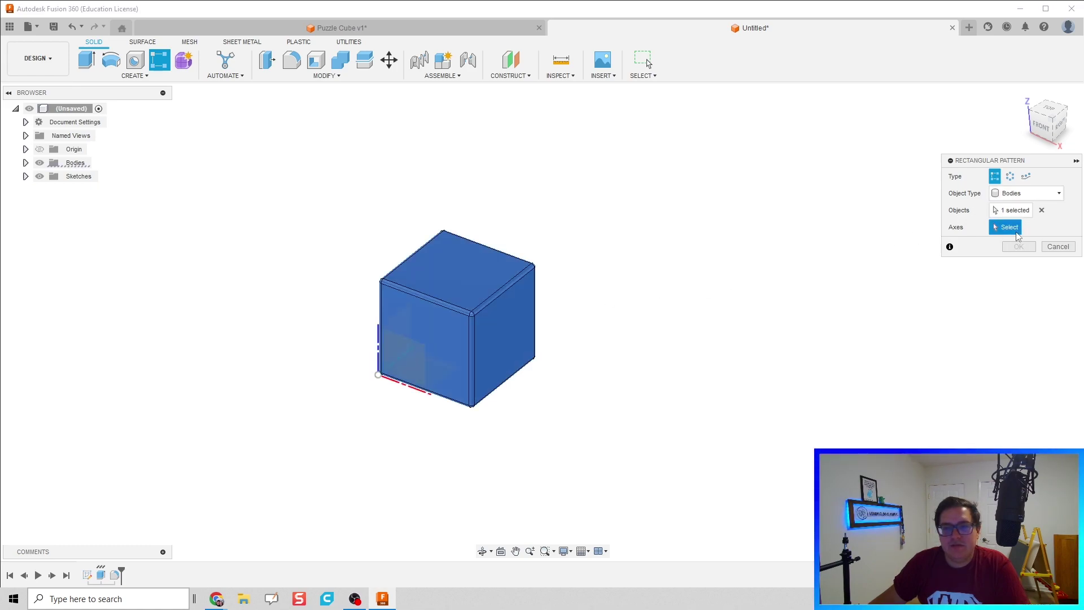
scroll(386, 375, "down", 3)
middle_click_drag(395, 370, 462, 367, "shift")
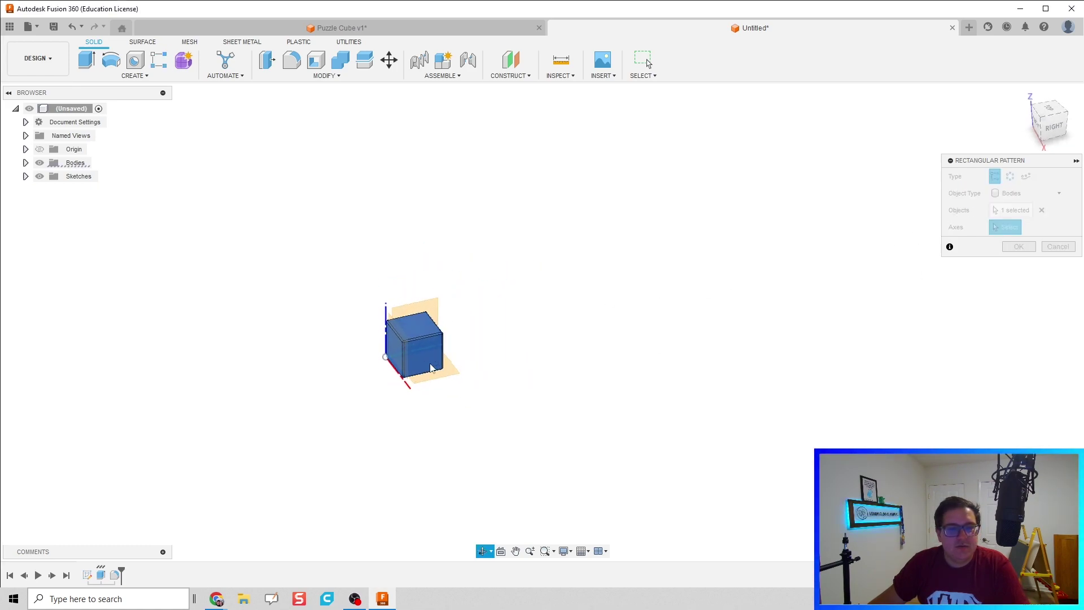
scroll(389, 359, "down", 3)
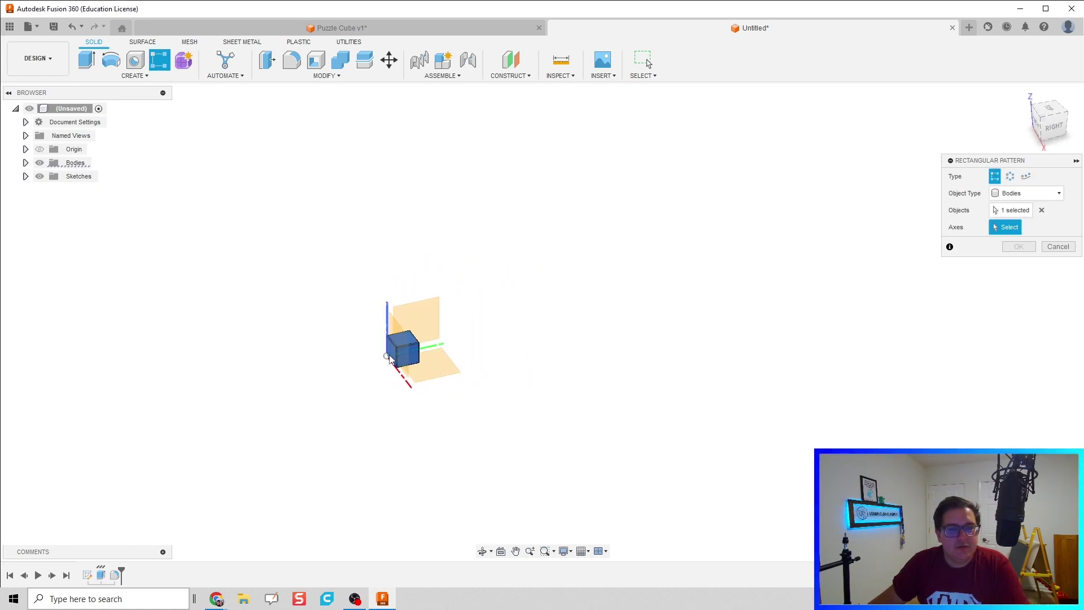
left_click(406, 387)
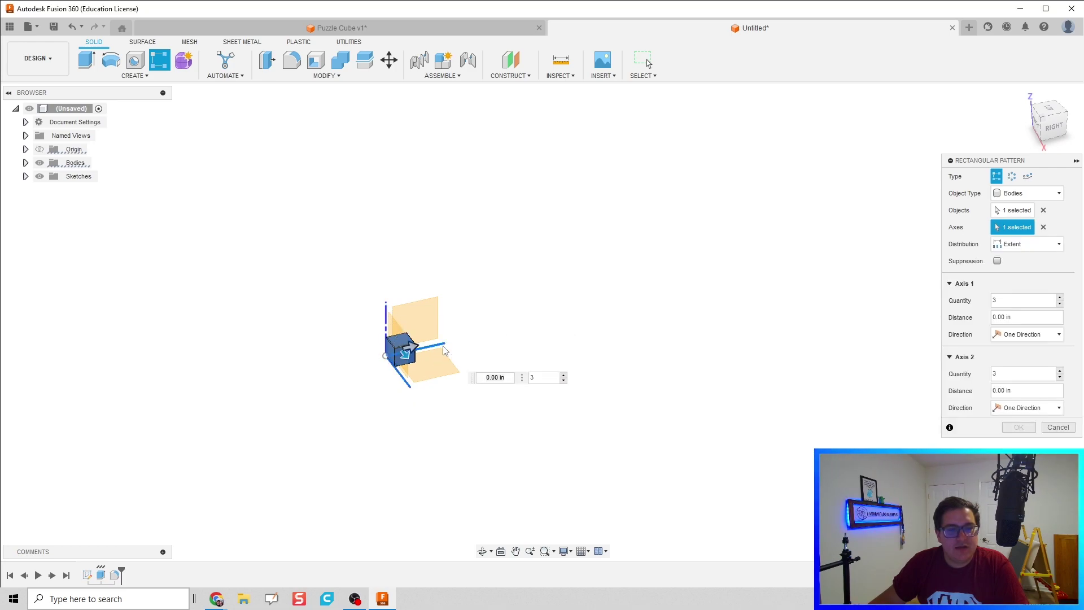
scroll(383, 415, "up", 4)
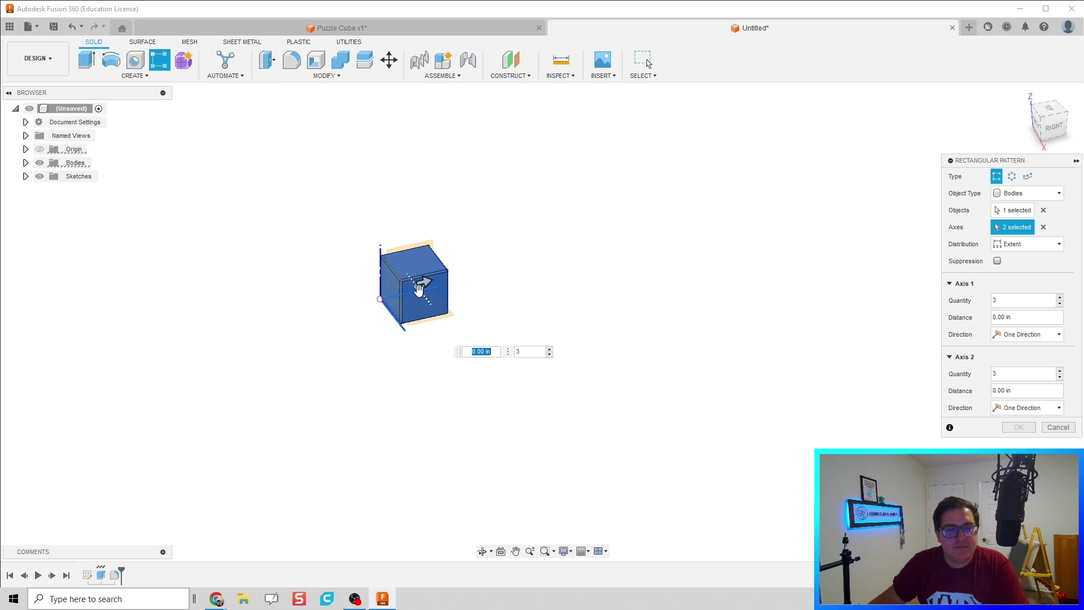
left_click_drag(422, 293, 458, 342)
left_click_drag(427, 280, 522, 263)
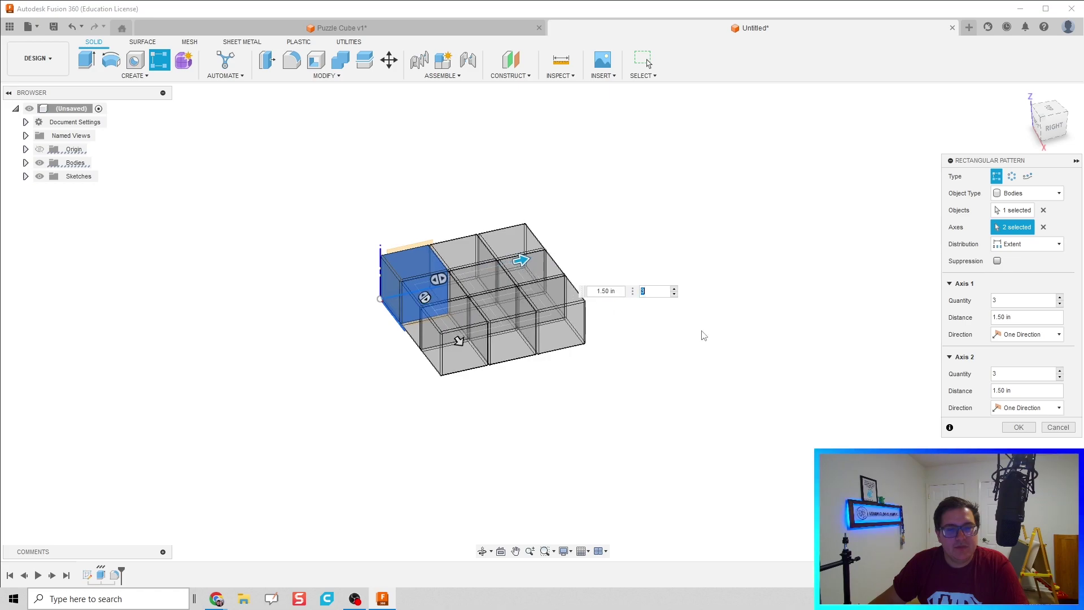
left_click(1014, 429)
Step: Zoom and pan to centre the nine-cube grid in view
scroll(404, 348, "up", 4)
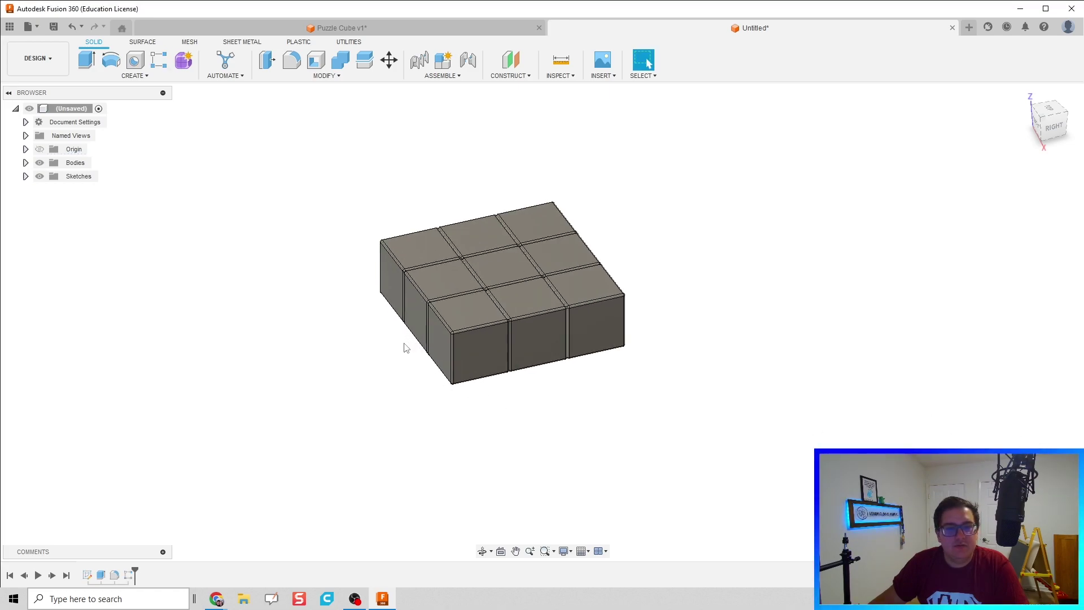
scroll(407, 361, "up", 2)
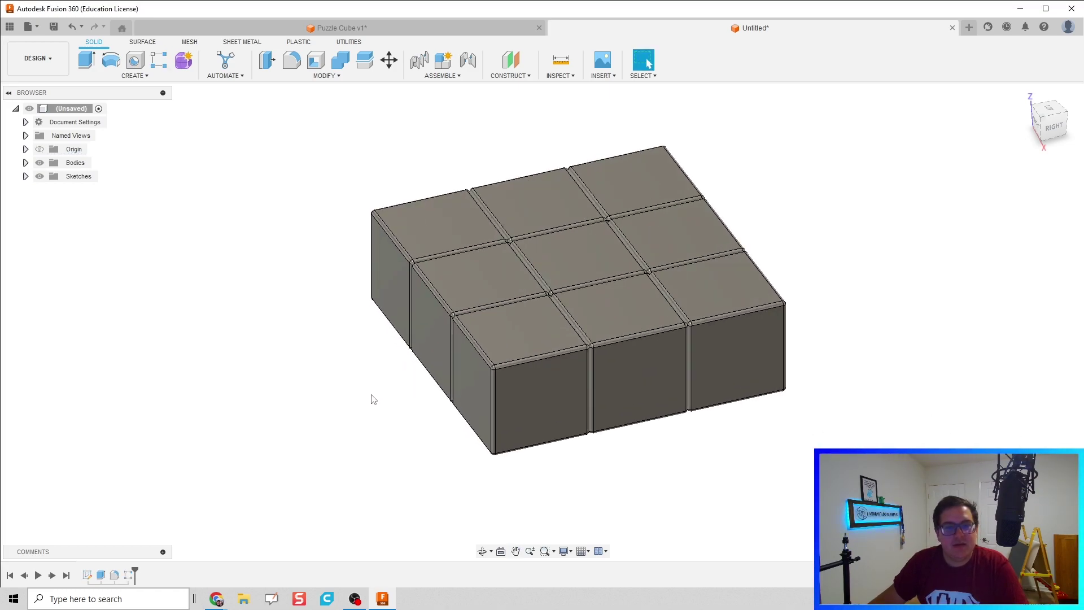
scroll(368, 397, "down", 1)
scroll(371, 396, "down", 1)
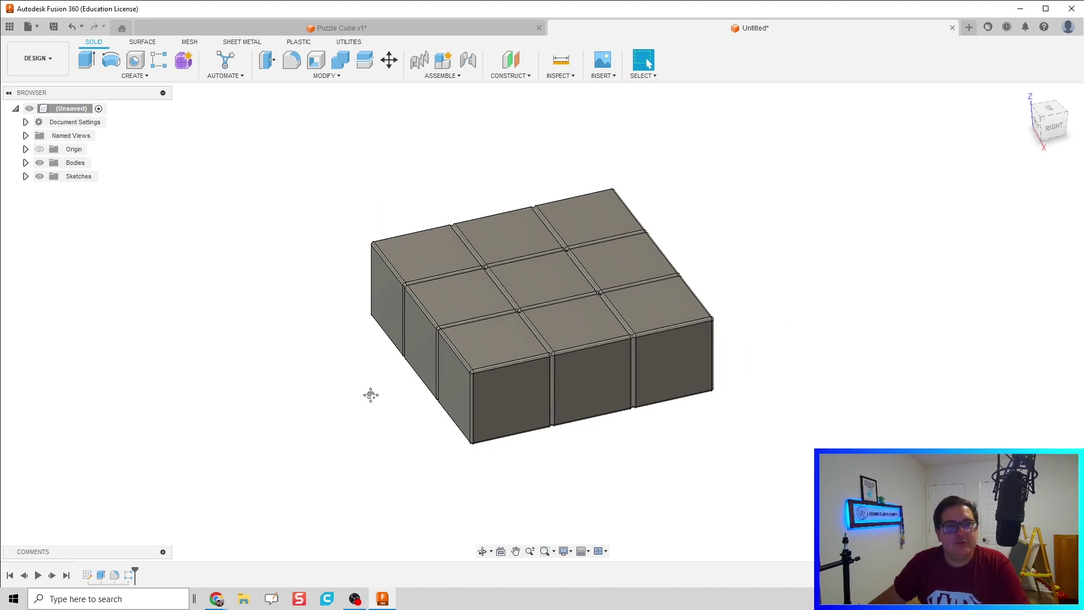
middle_click_drag(370, 395, 368, 411)
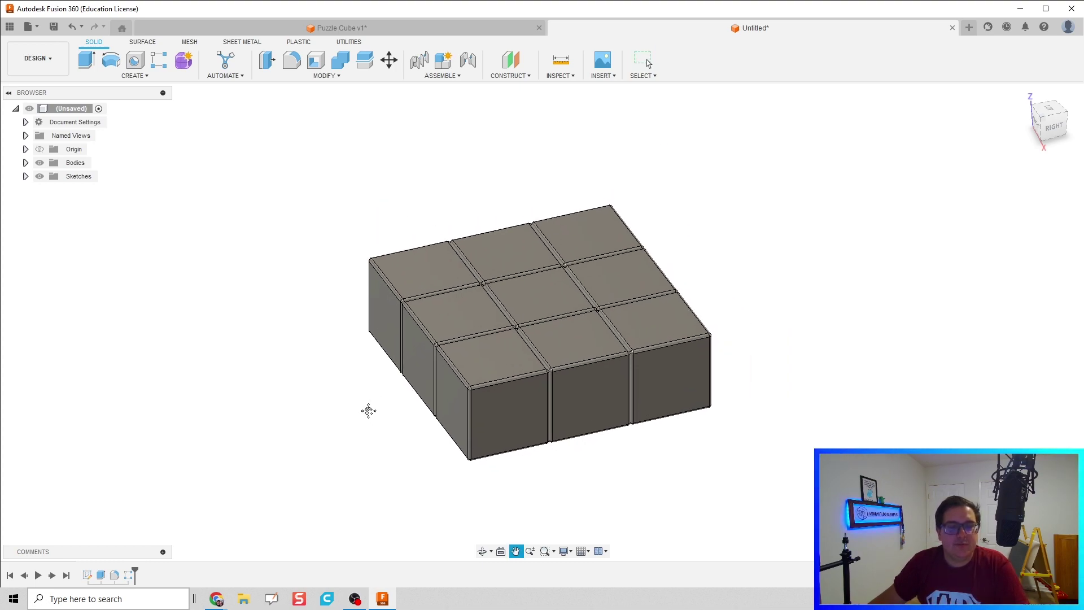
Step: Pattern all nine cubes three high along the vertical edge at 1.50 in spacing
left_click(160, 60)
left_click_drag(291, 145, 792, 491)
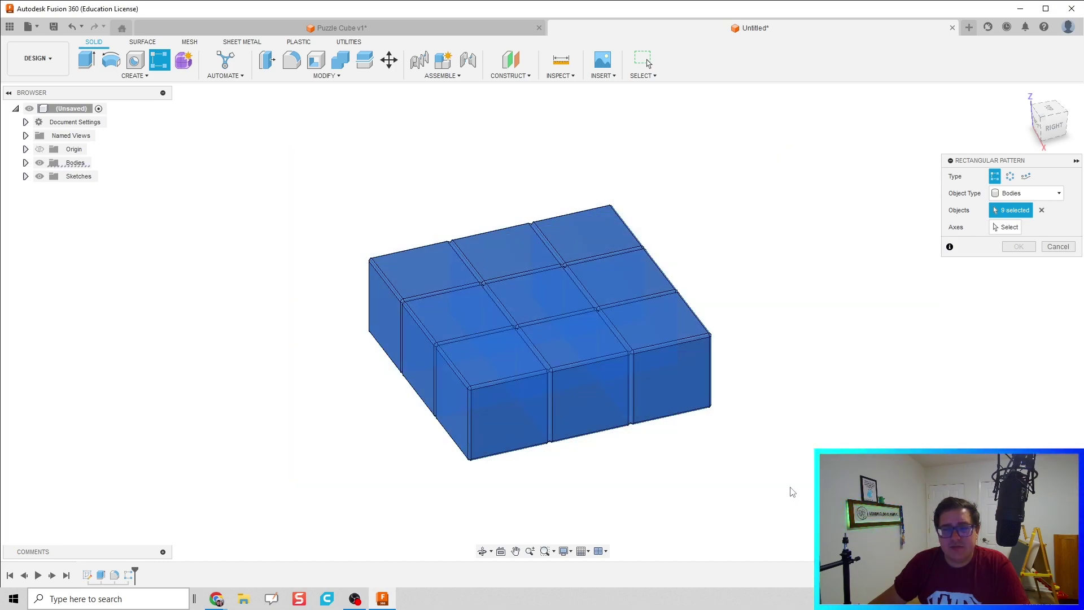
left_click(1009, 227)
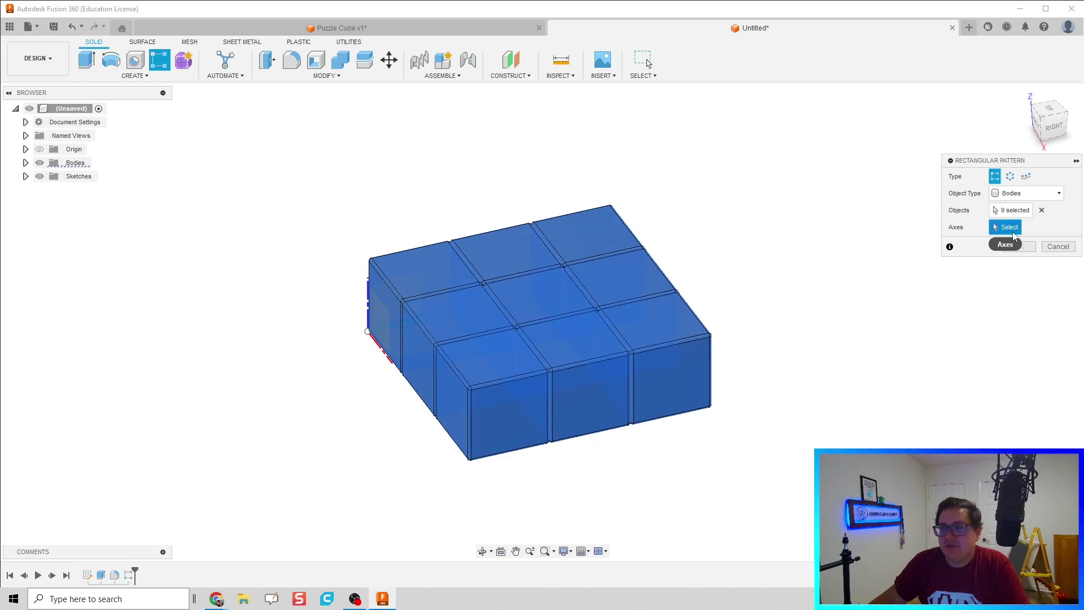
scroll(313, 281, "up", 4)
left_click(421, 351)
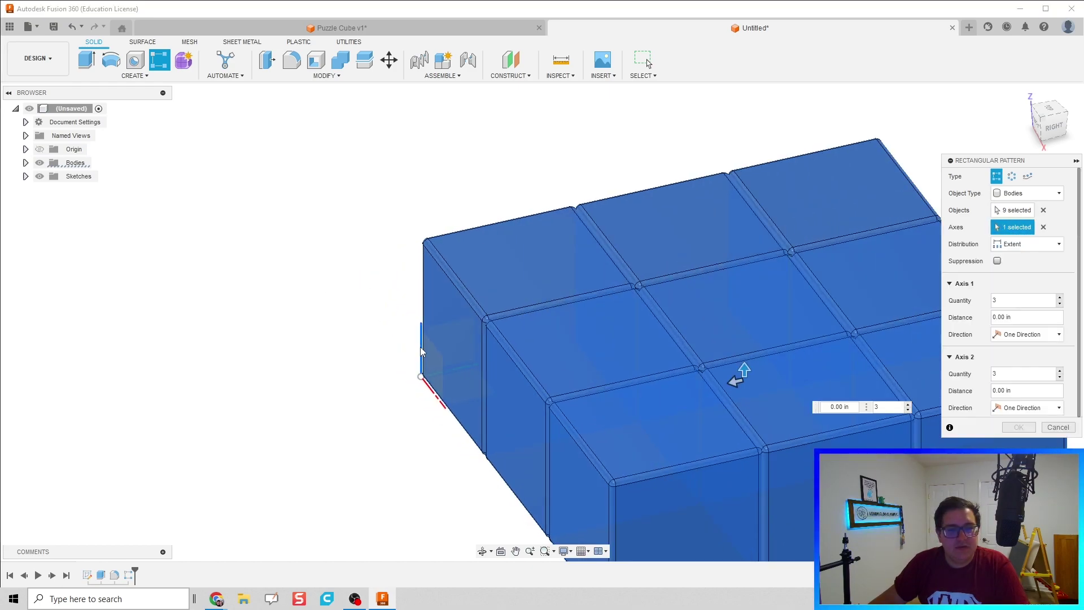
scroll(421, 351, "down", 2)
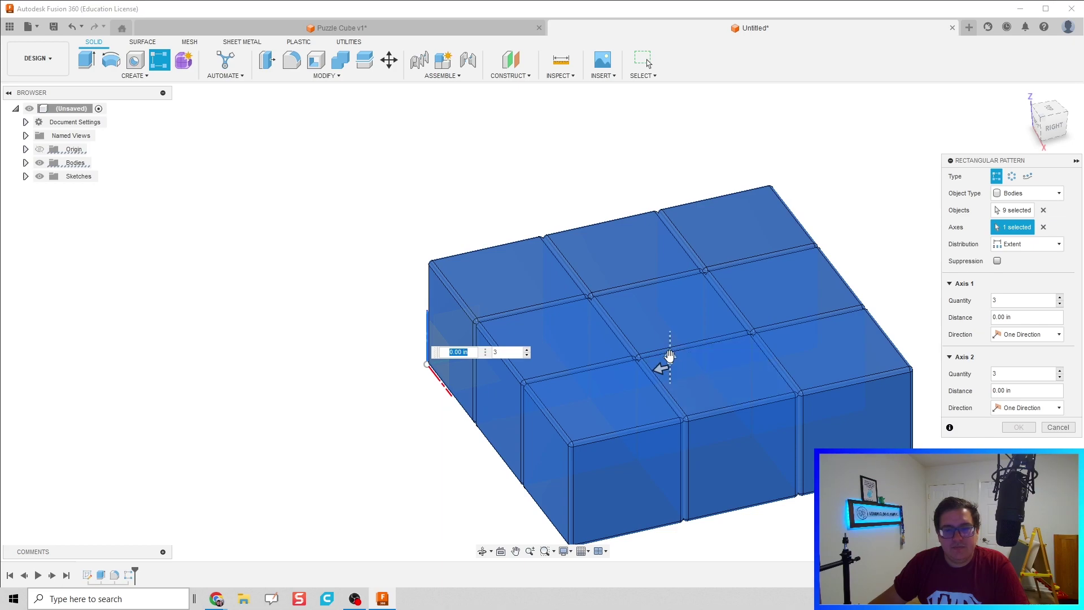
left_click_drag(670, 355, 668, 152)
middle_click_drag(819, 302, 780, 303)
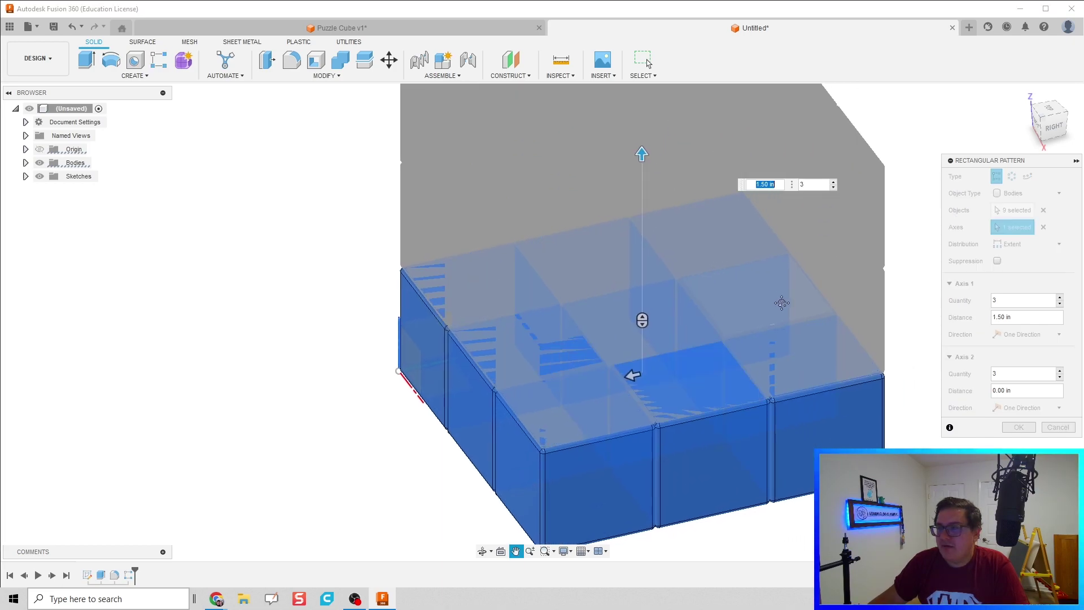
key("Return")
scroll(699, 321, "up", 2)
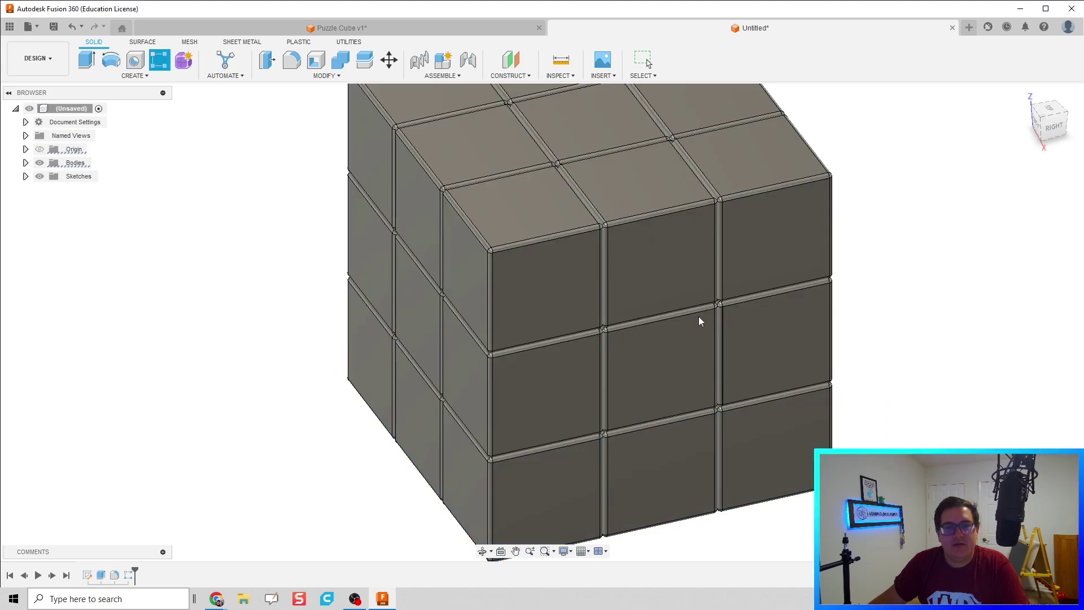
Step: Expand the Bodies folder to list the cube's 27 bodies
scroll(698, 321, "down", 3)
middle_click_drag(509, 320, 559, 314, "shift")
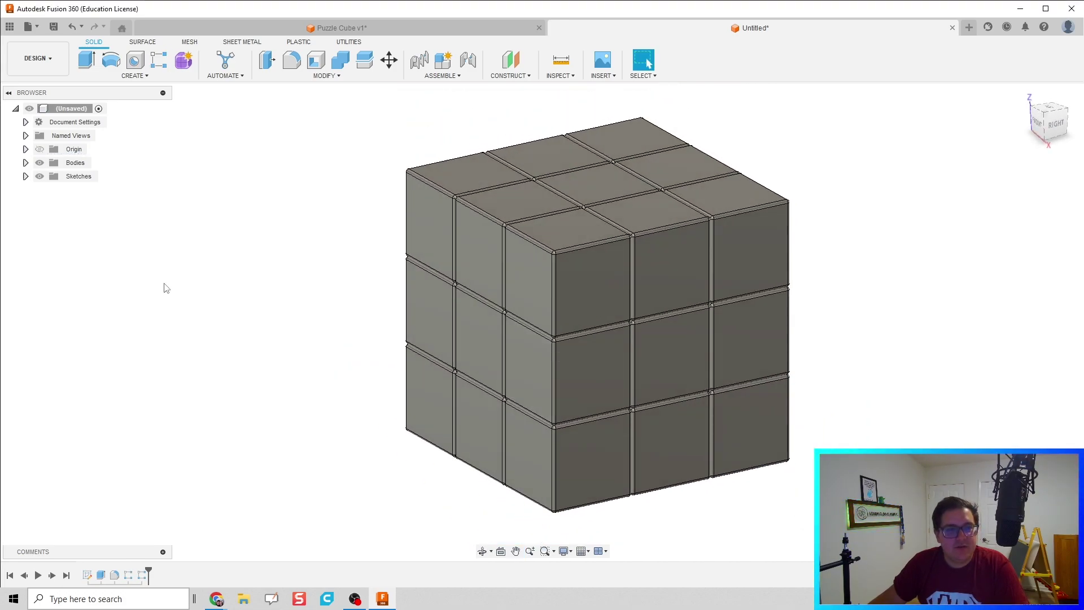
left_click(25, 163)
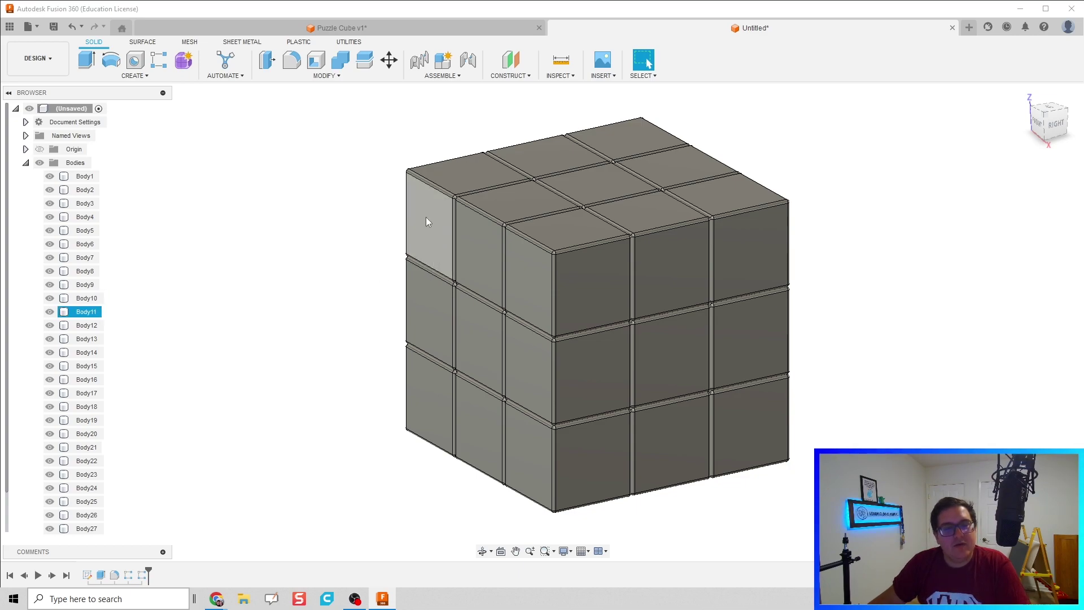
Step: In Puzzle Cube v1, turn on component colours and pull the green piece out and back
left_click(458, 26)
left_click(573, 76)
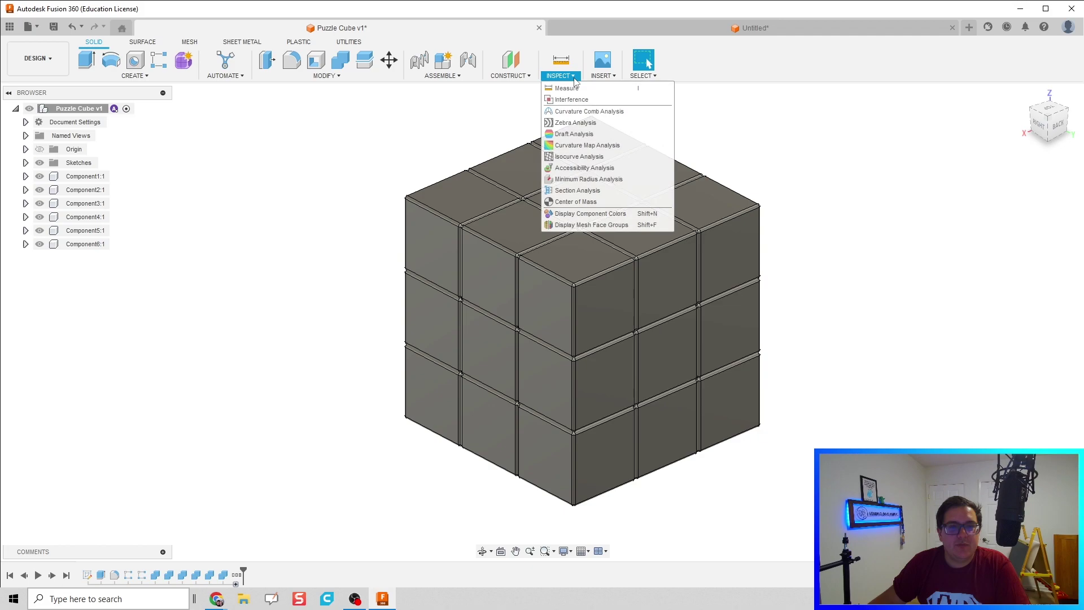
left_click(587, 213)
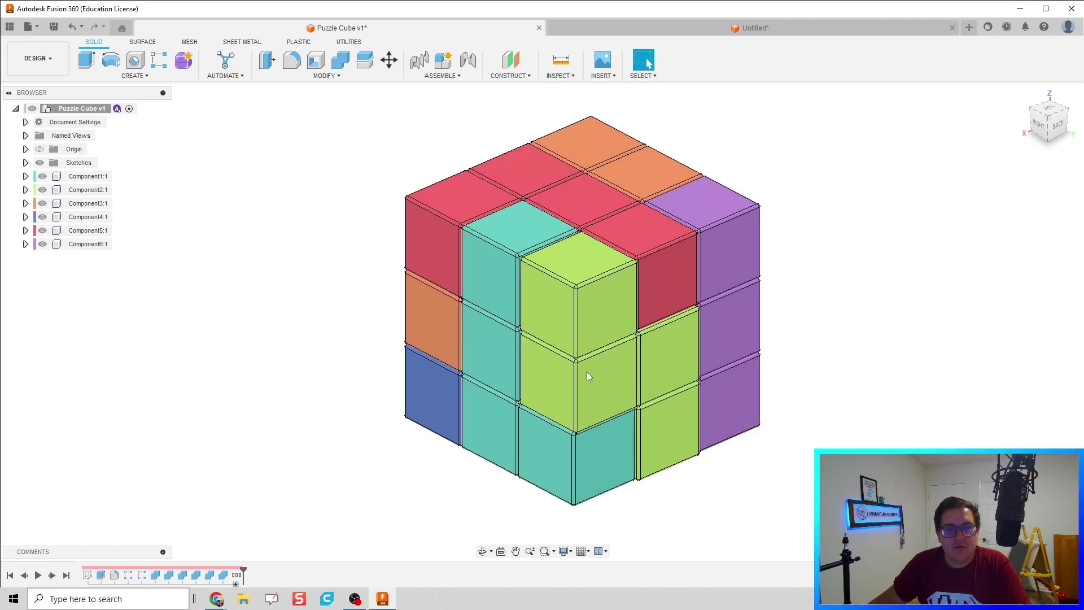
left_click_drag(588, 372, 860, 387)
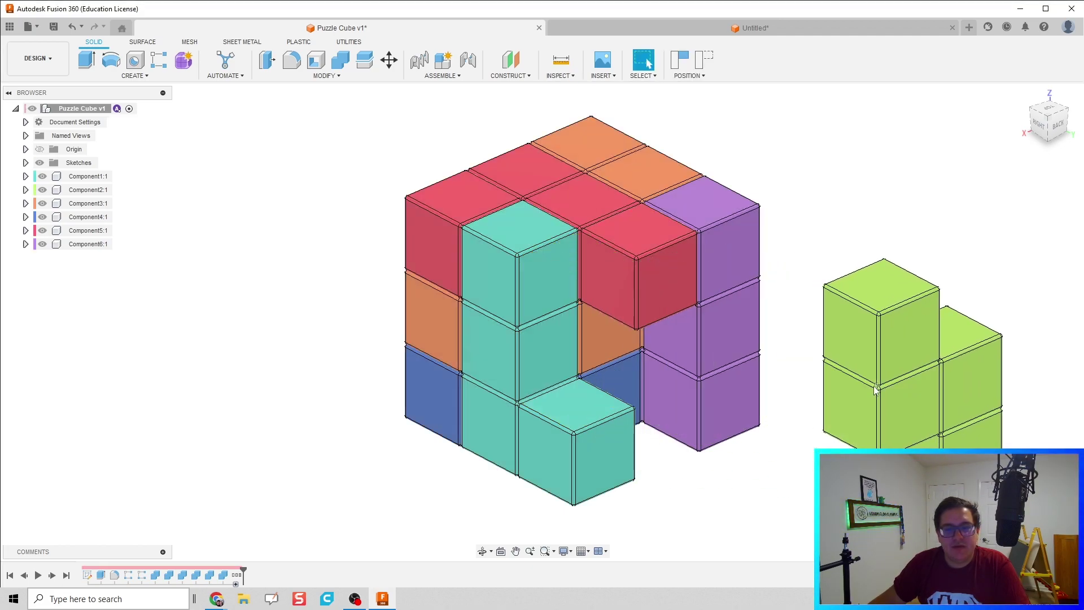
left_click_drag(896, 350, 830, 212)
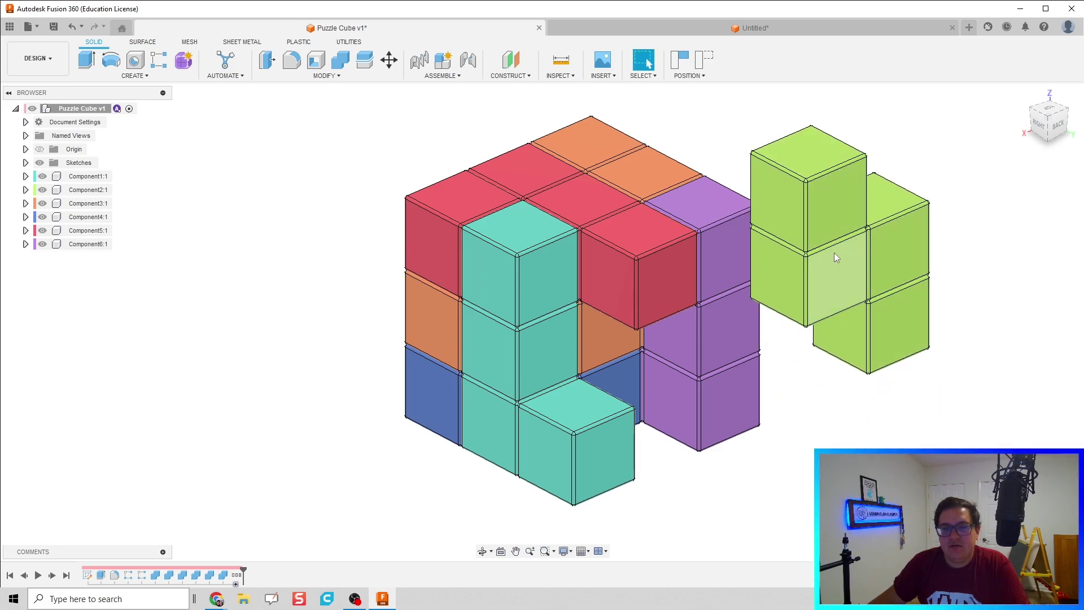
left_click(678, 33)
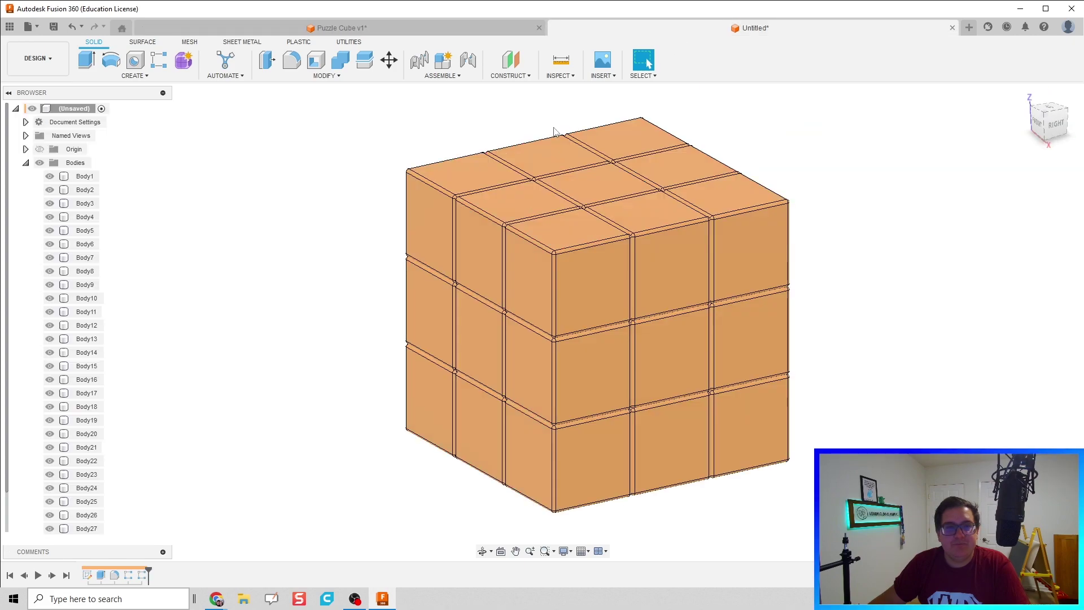
Step: Combine Body14, Body20 and the bottom-right front cube into target Body15
left_click(341, 61)
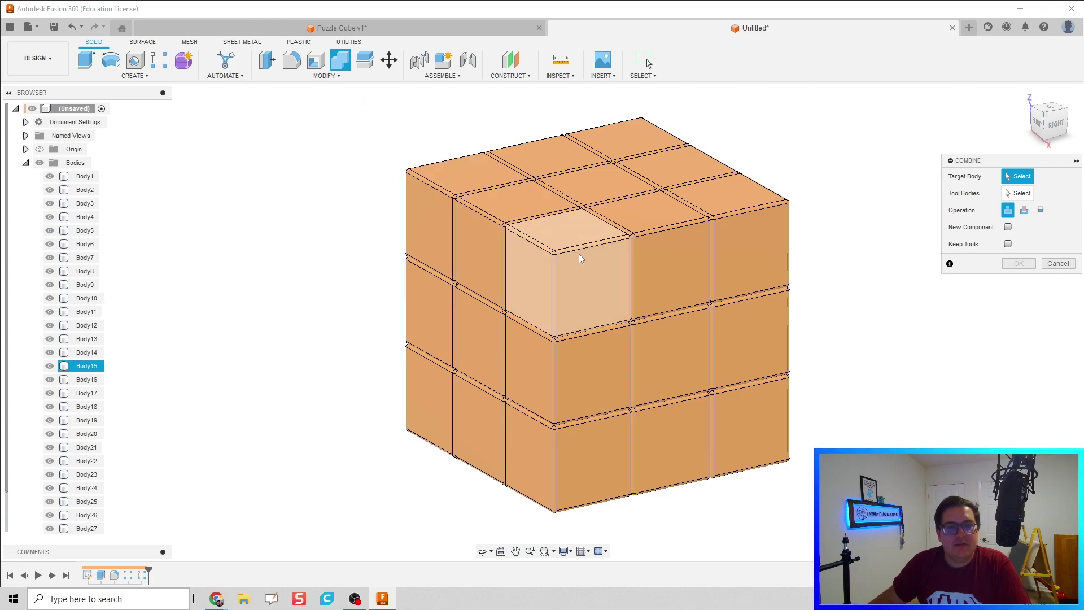
left_click(588, 277)
left_click(590, 372)
left_click(666, 374)
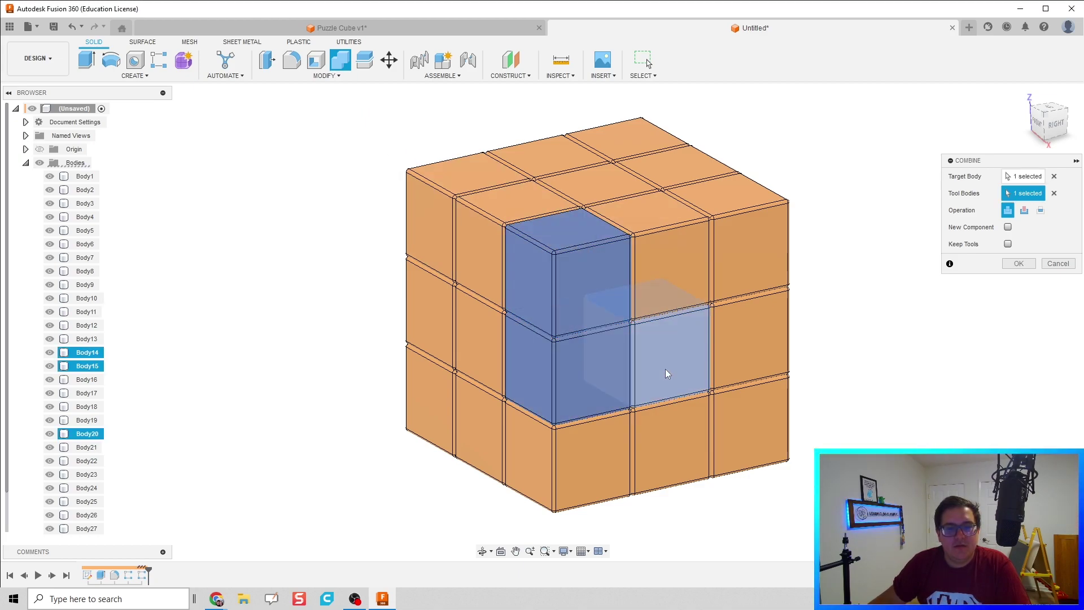
left_click(668, 443)
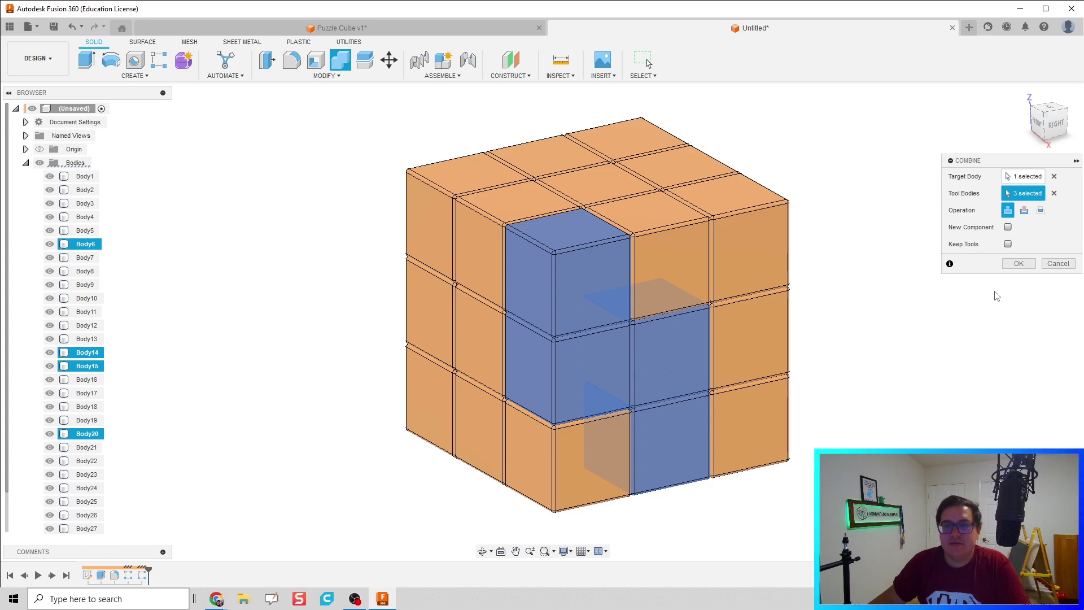
left_click(1016, 263)
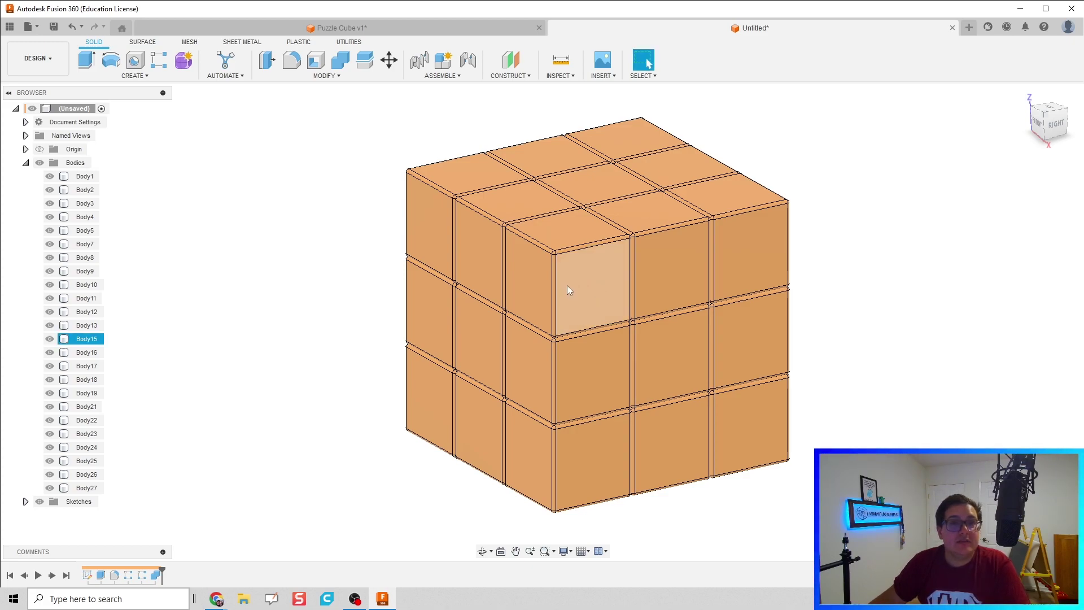
Step: Toggle component colours off and back on, then hide Body15
left_click(569, 76)
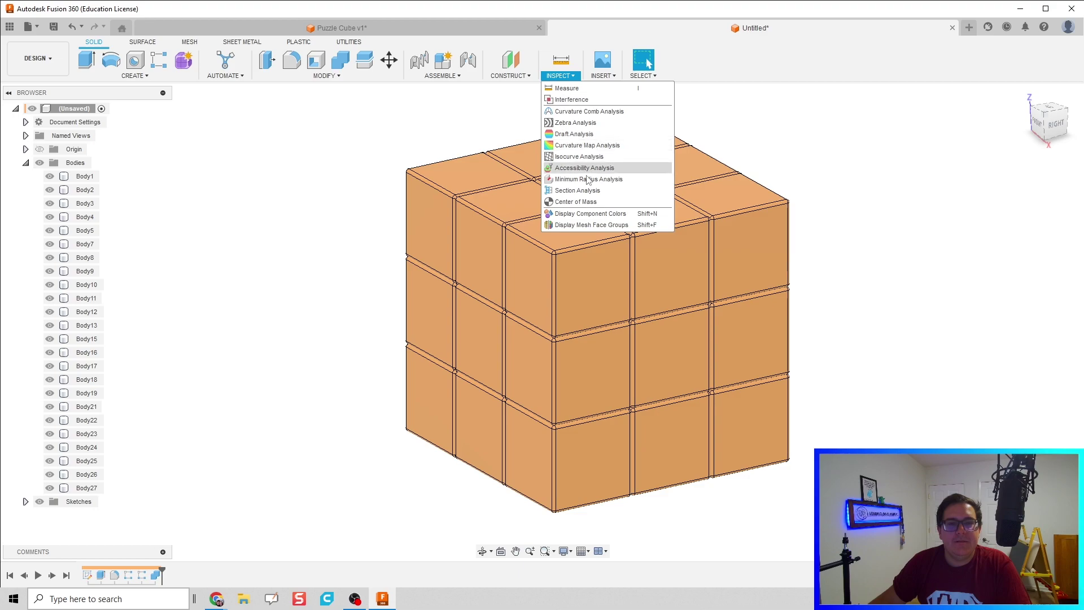
left_click(598, 220)
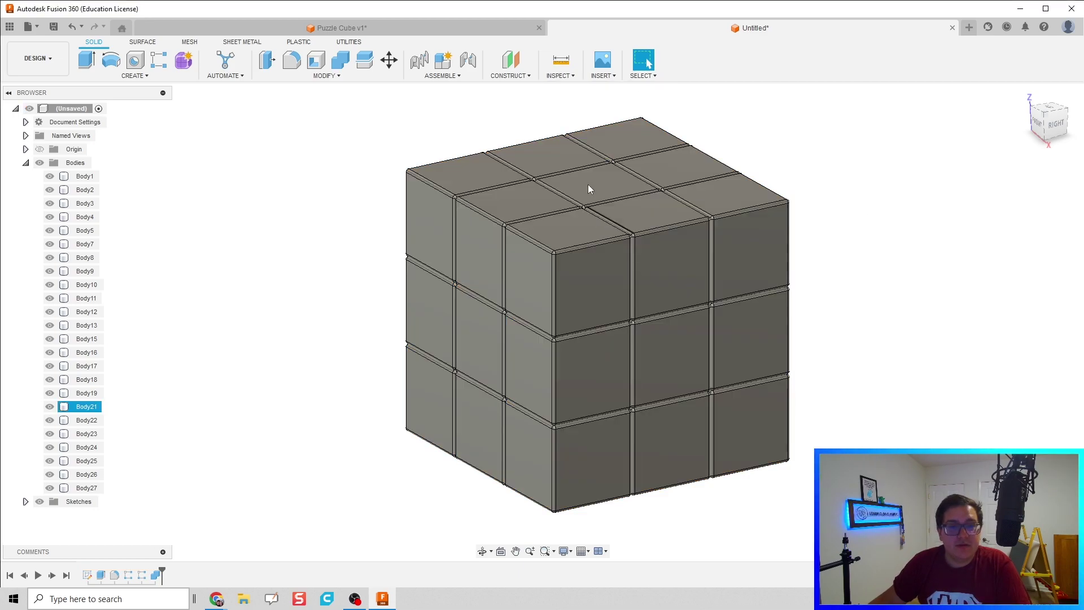
left_click(559, 75)
left_click(590, 214)
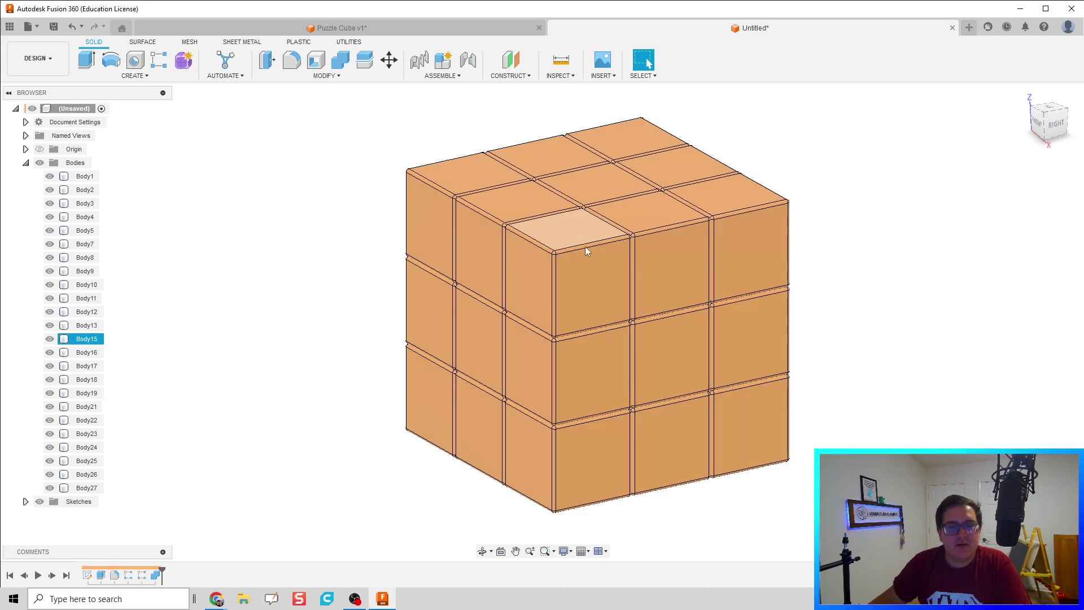
left_click(615, 307)
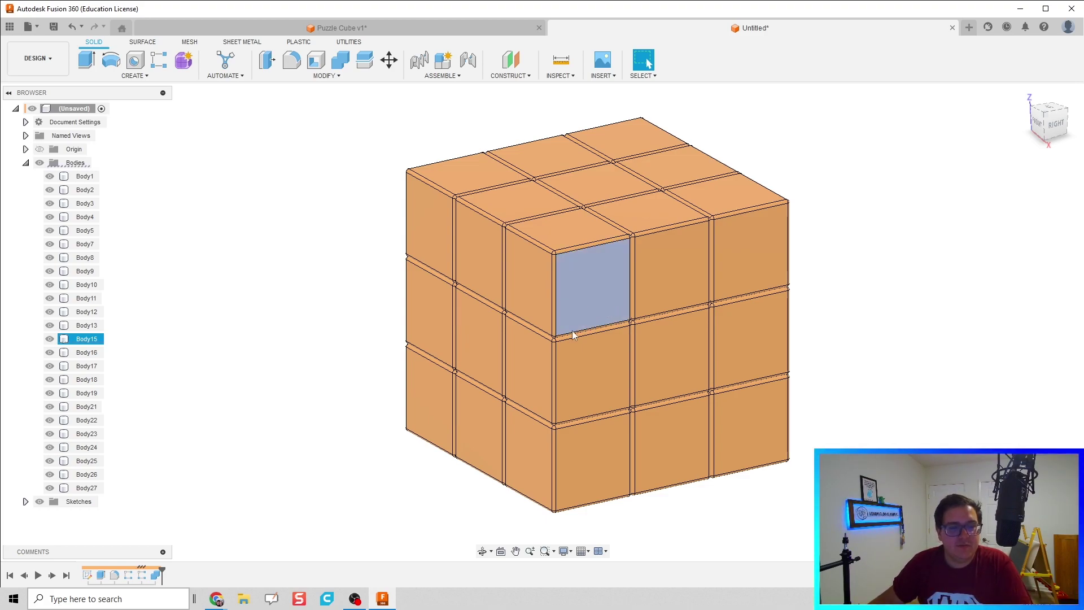
left_click(50, 339)
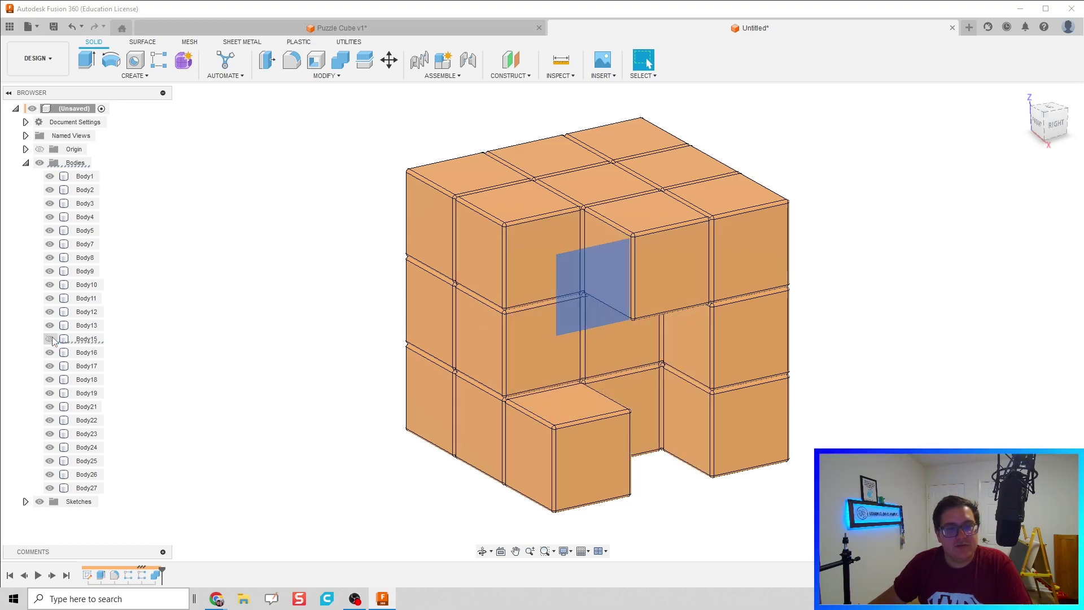
left_click(310, 270)
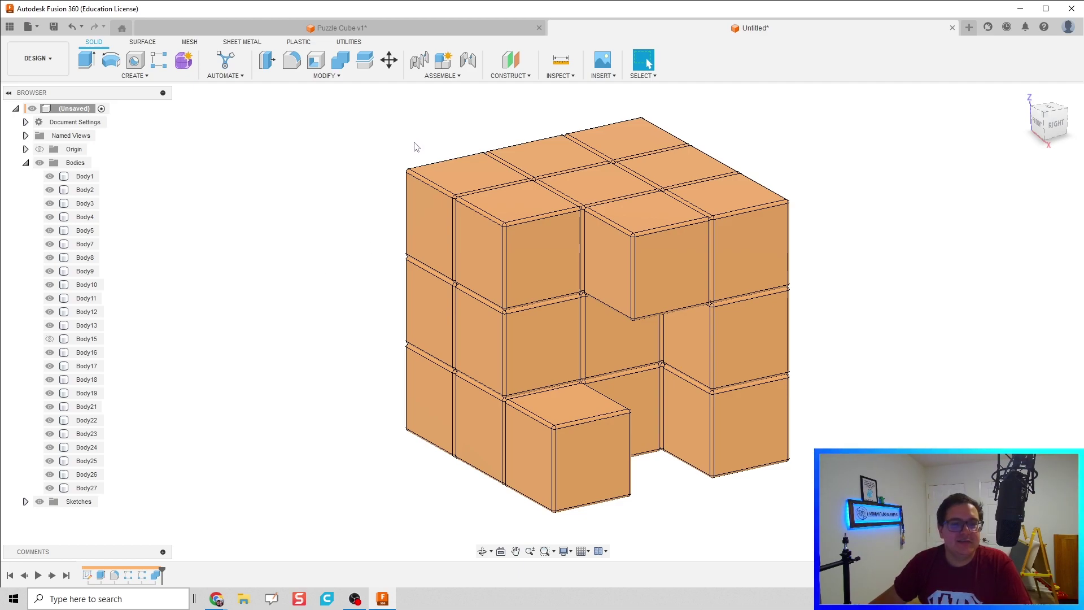
Step: Combine the upper-right cube with three right-side neighbours into Body21 and hide it
left_click(341, 60)
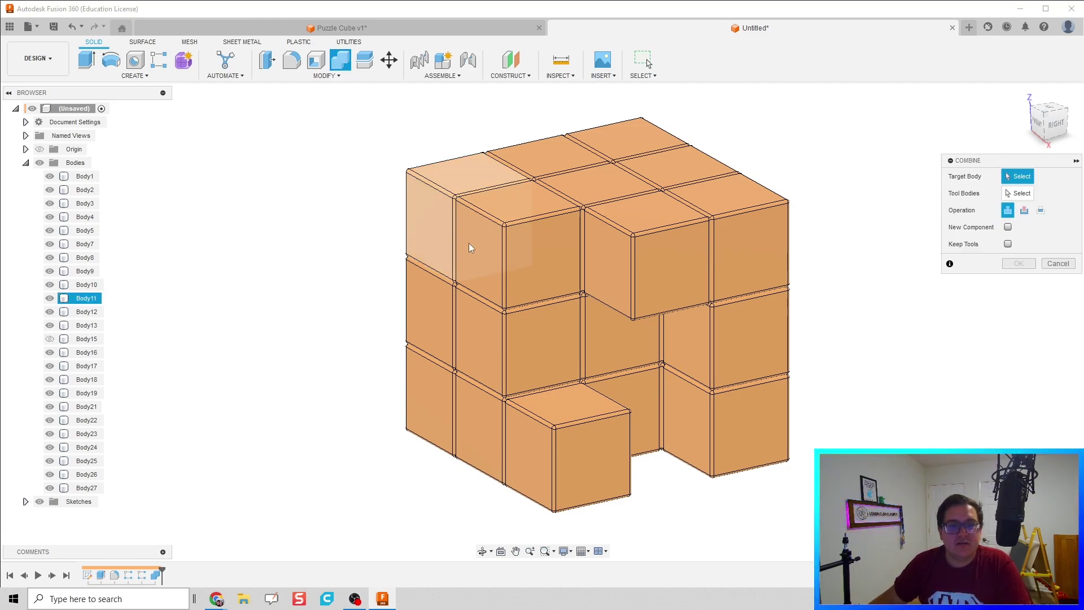
left_click(667, 277)
left_click(732, 263)
left_click(739, 344)
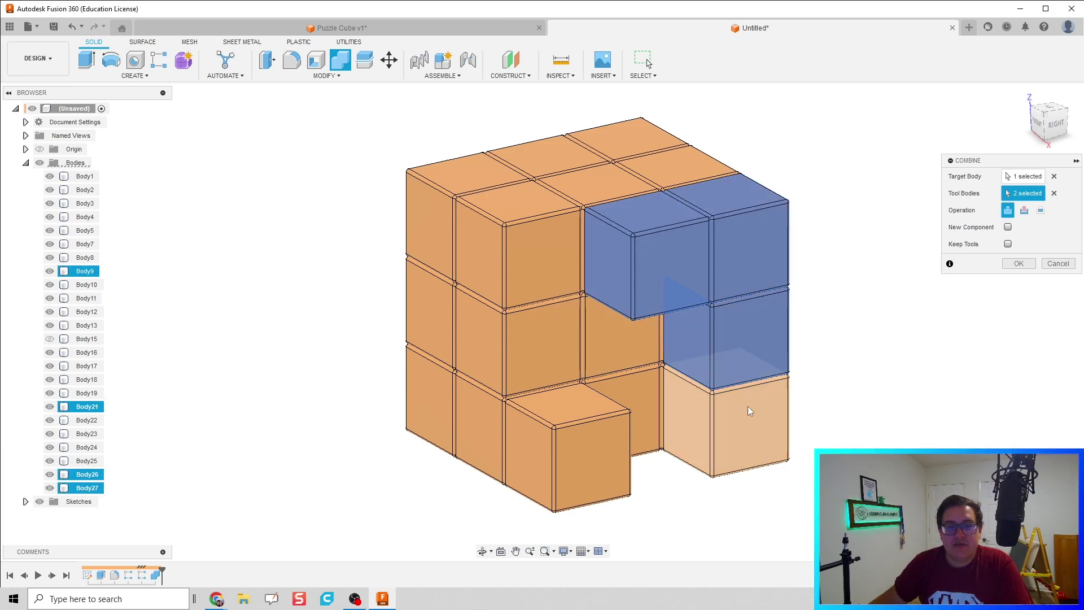
left_click(749, 414)
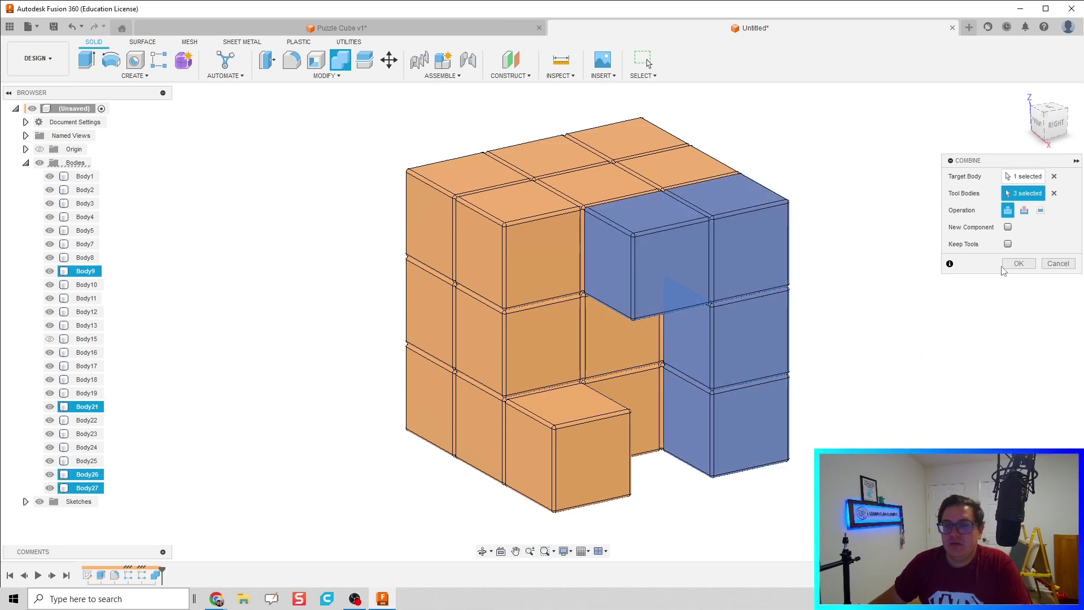
left_click(1018, 264)
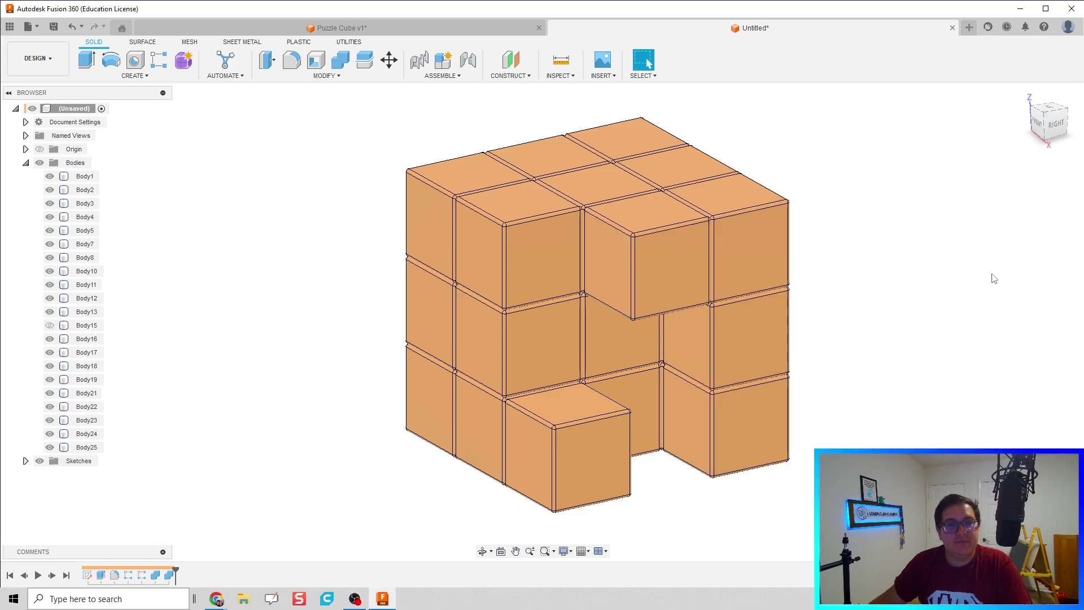
left_click(679, 265)
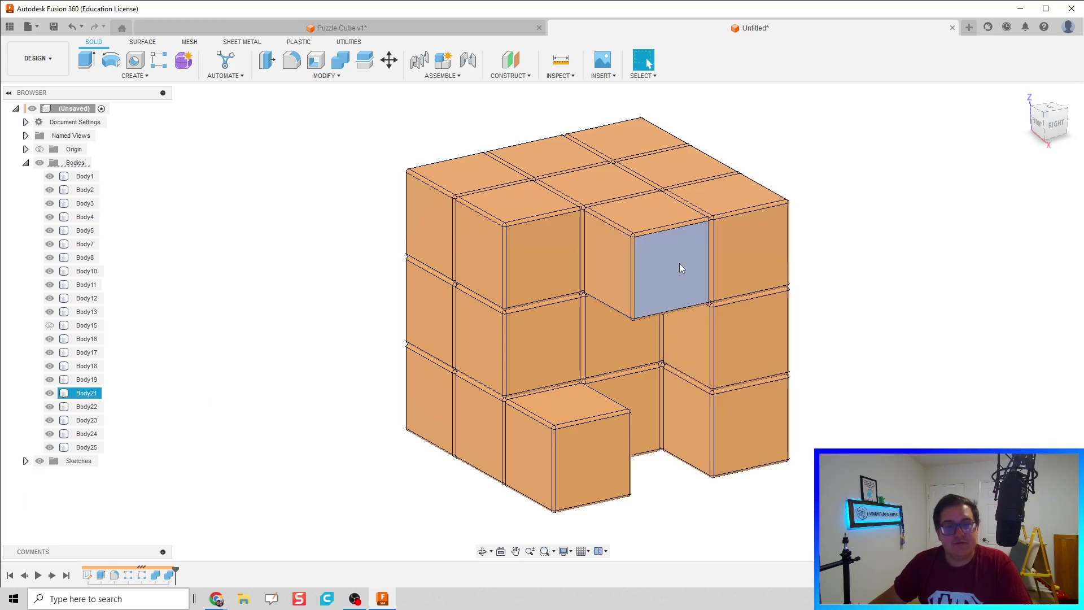
left_click(50, 393)
left_click(284, 300)
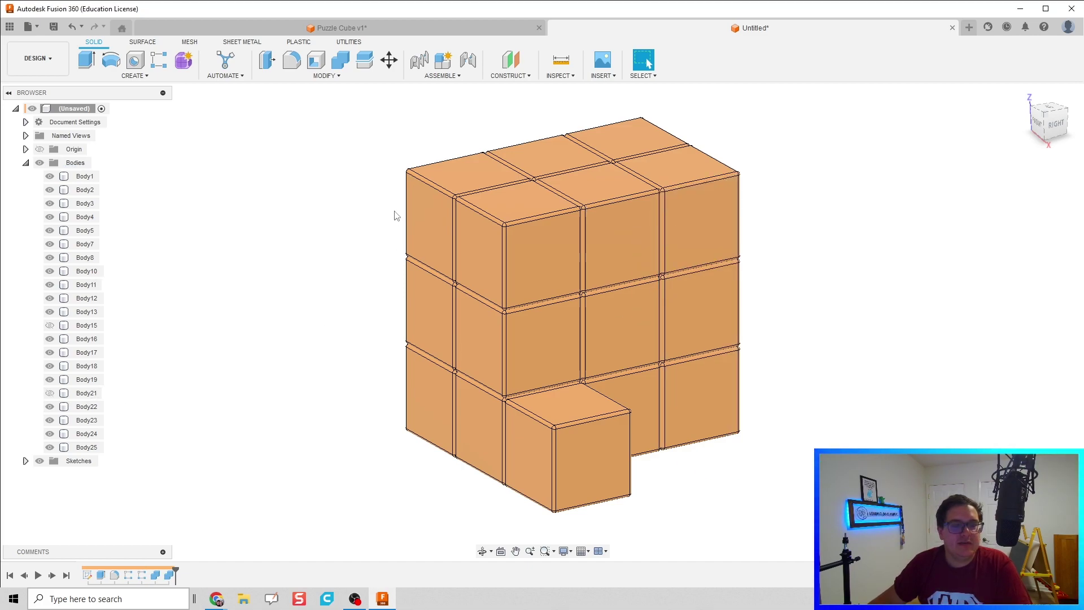
Step: In Puzzle Cube v1, pull the purple piece and another piece out of the cube
left_click(339, 28)
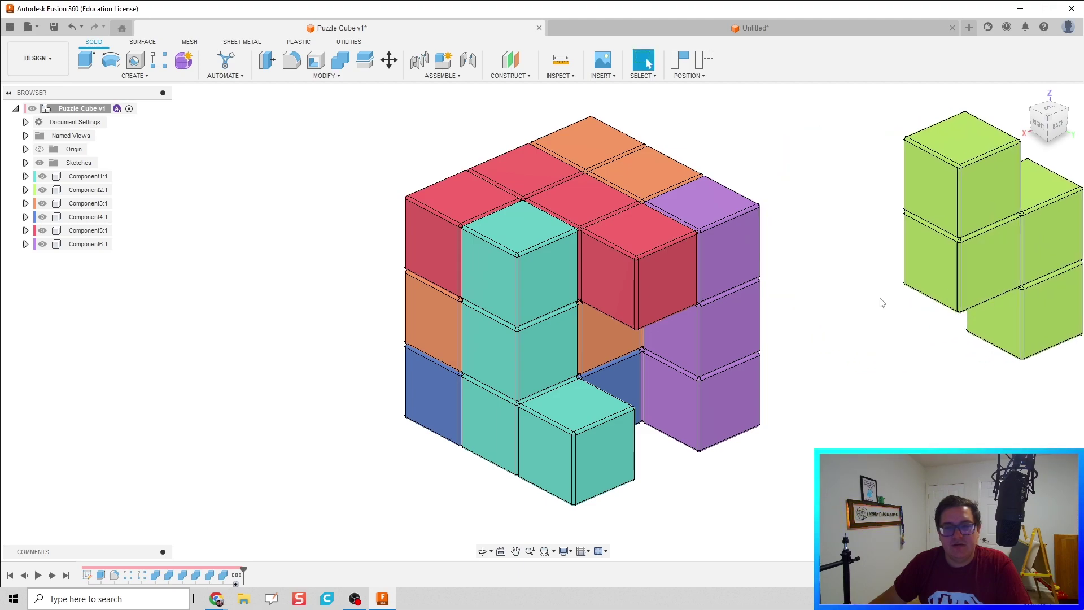
left_click_drag(728, 316, 898, 294)
left_click_drag(694, 201, 797, 205)
Step: Back in Untitled, combine the upper front-left cube with four neighbouring cubes
left_click(727, 32)
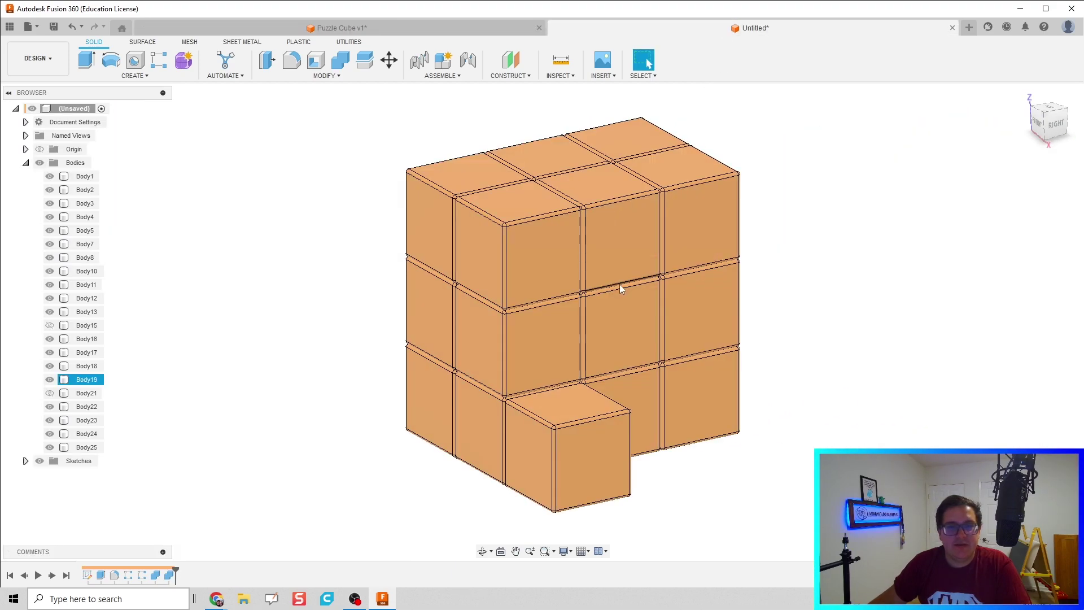
left_click(340, 59)
left_click(493, 249)
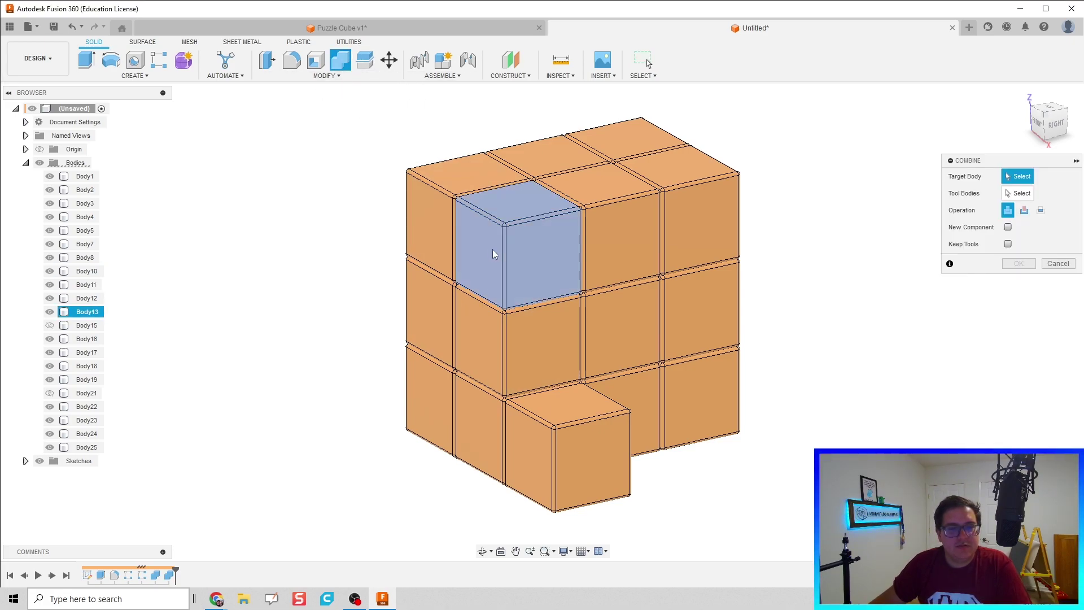
left_click(482, 354)
left_click(478, 442)
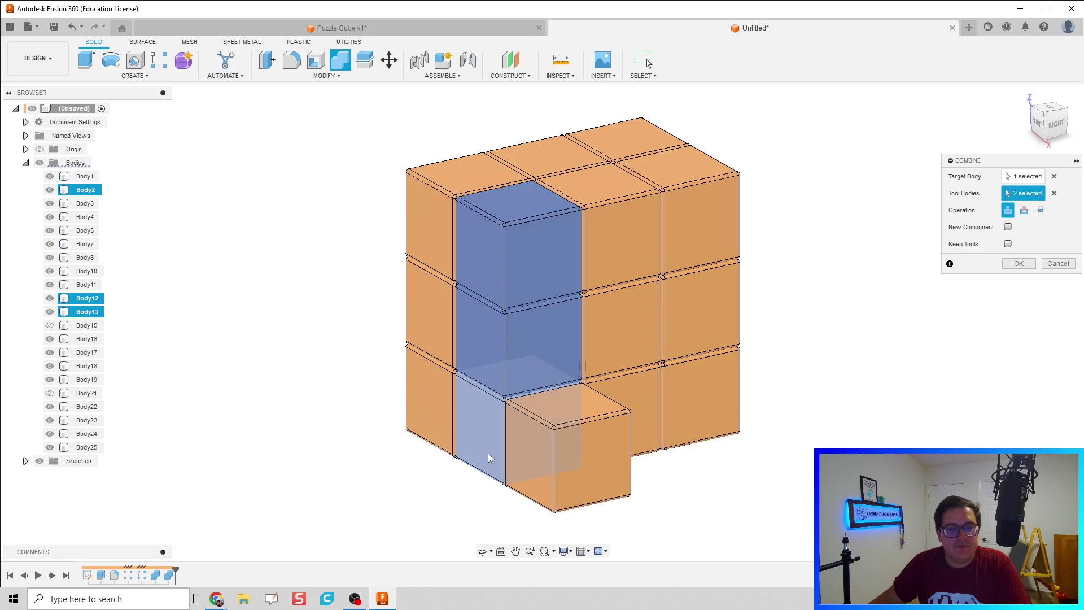
left_click(566, 477)
left_click(427, 418)
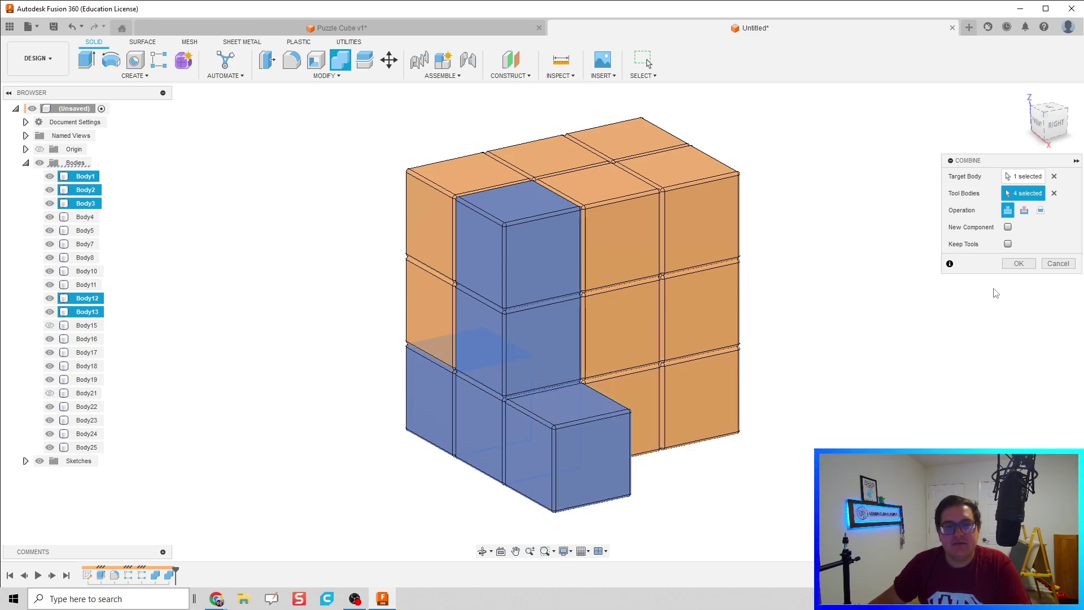
left_click(1018, 263)
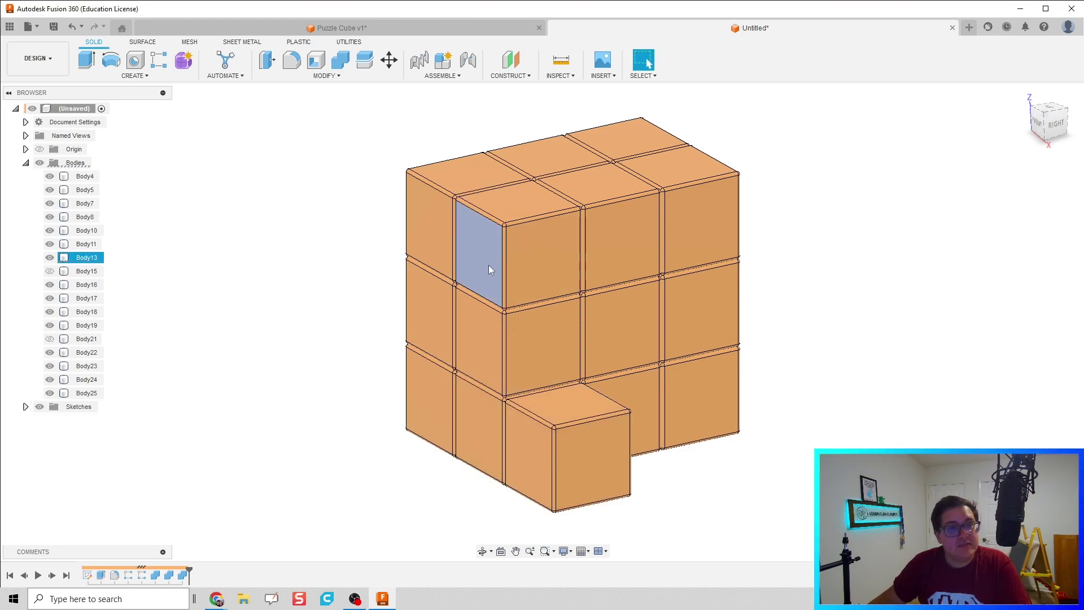
Step: Hide the merged Body13 piece
left_click(475, 278)
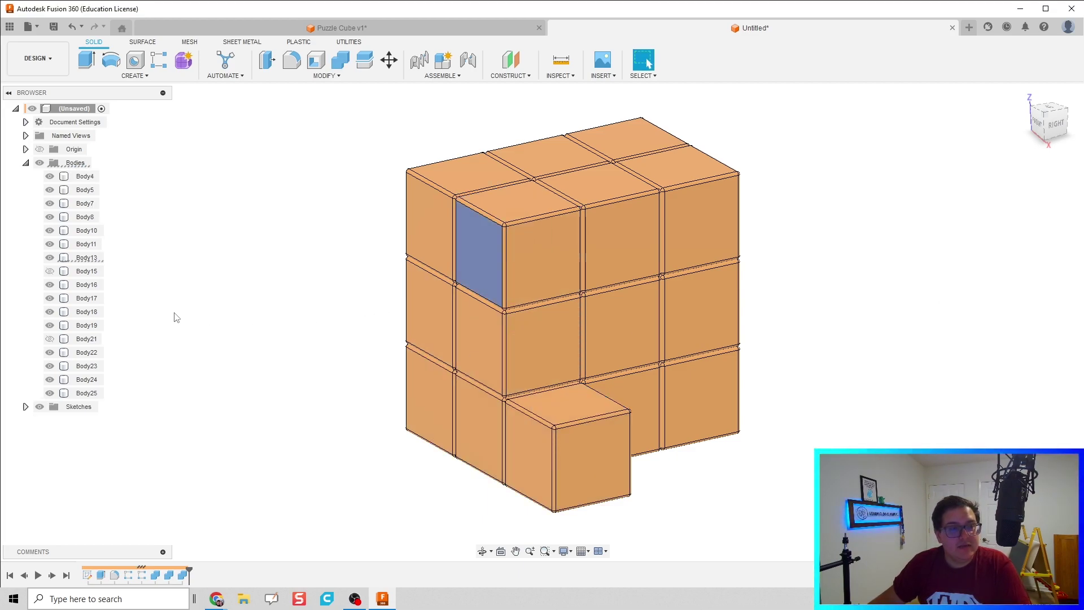
left_click(50, 258)
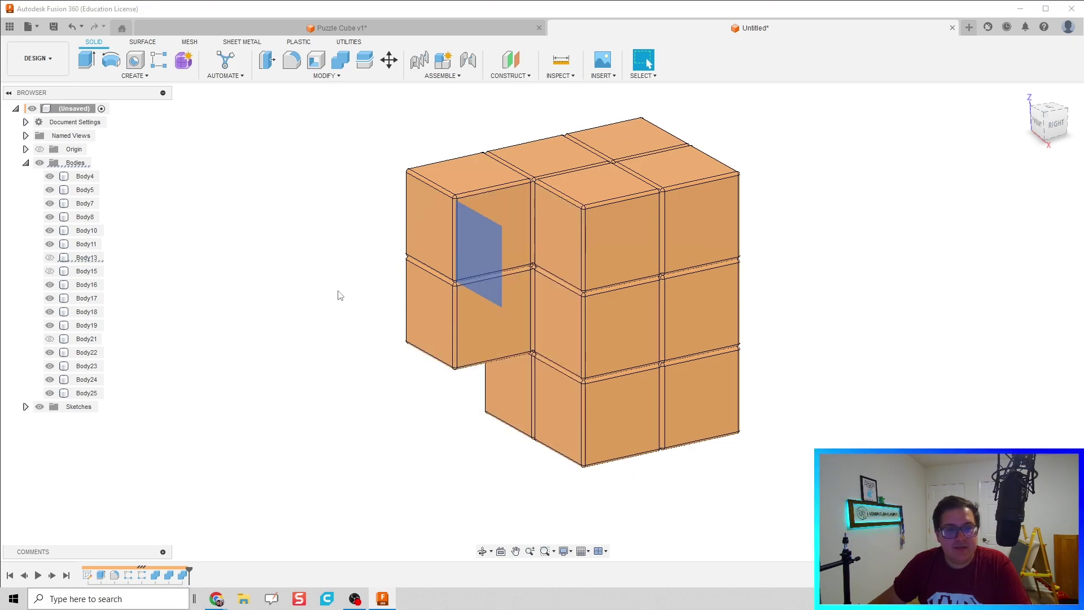
left_click(334, 279)
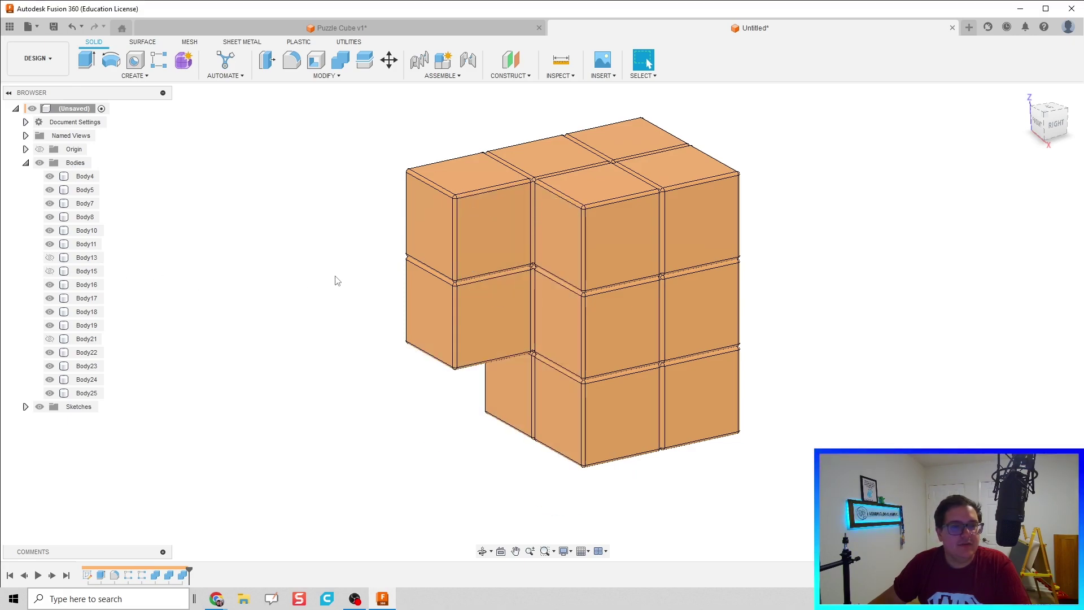
Step: Combine the top-middle cube with three neighbours into Body25 and hide it
left_click(340, 59)
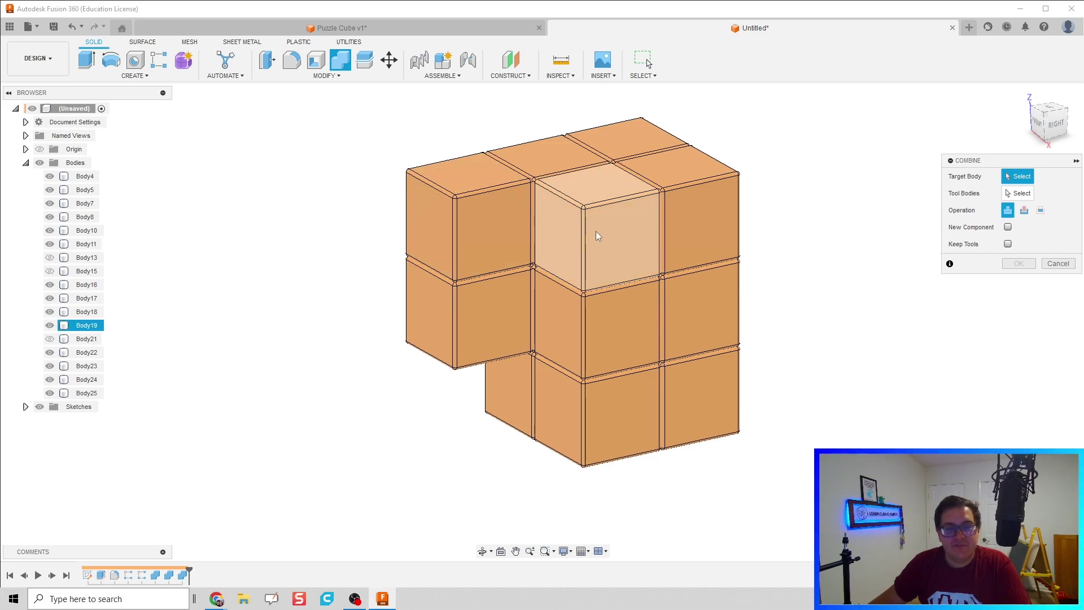
left_click(709, 210)
left_click(713, 308)
left_click(711, 393)
left_click(615, 330)
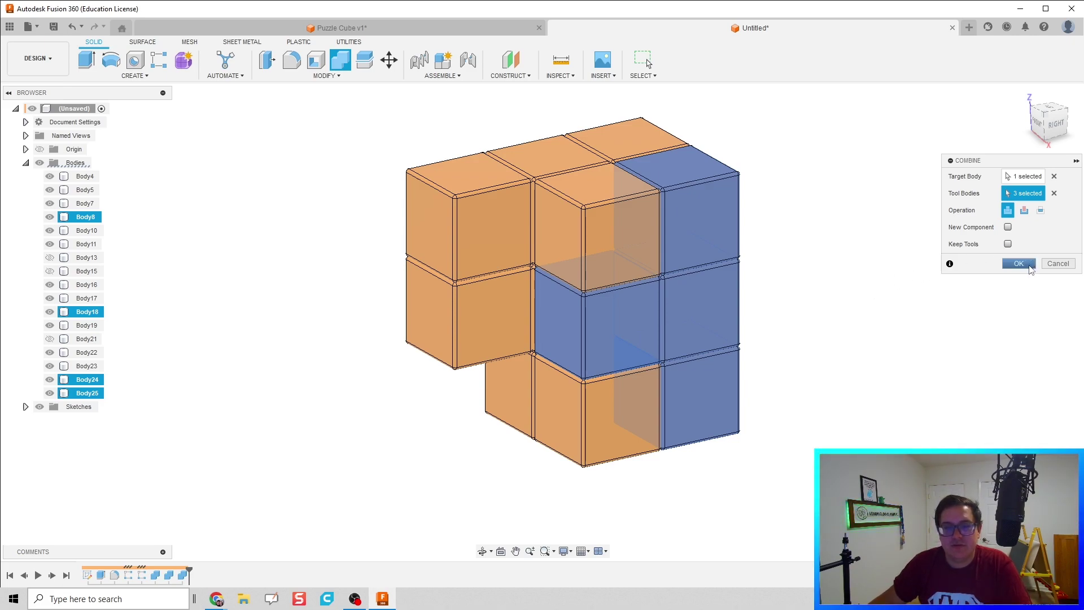
left_click(1018, 264)
left_click(645, 311)
left_click(49, 352)
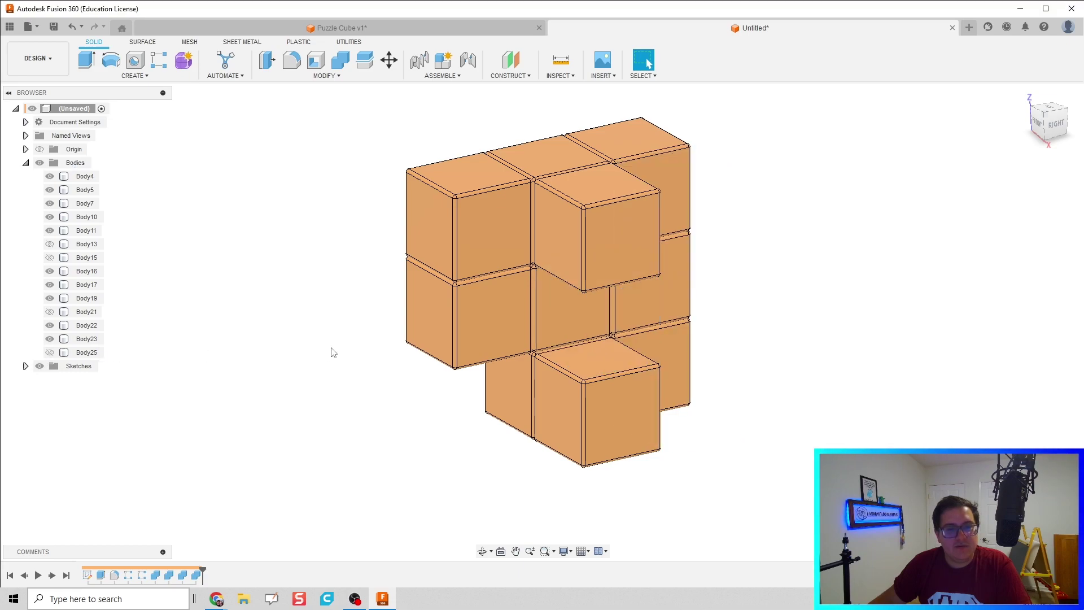
middle_click_drag(326, 367, 352, 363)
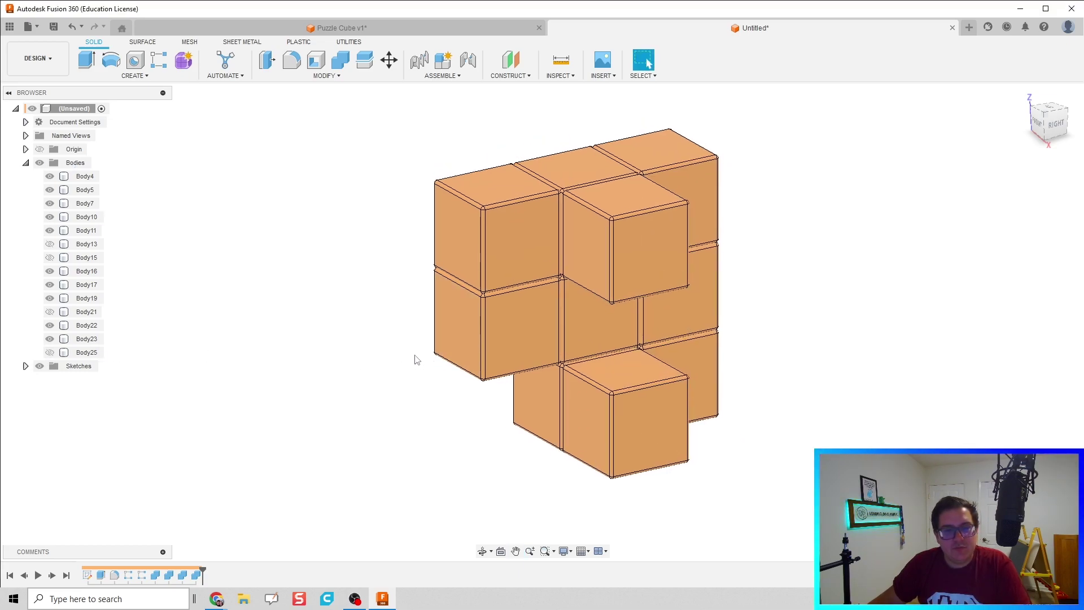
Step: Combine the upper-left cube with its neighbouring left-side cubes into Body11 and hide it
key("Return")
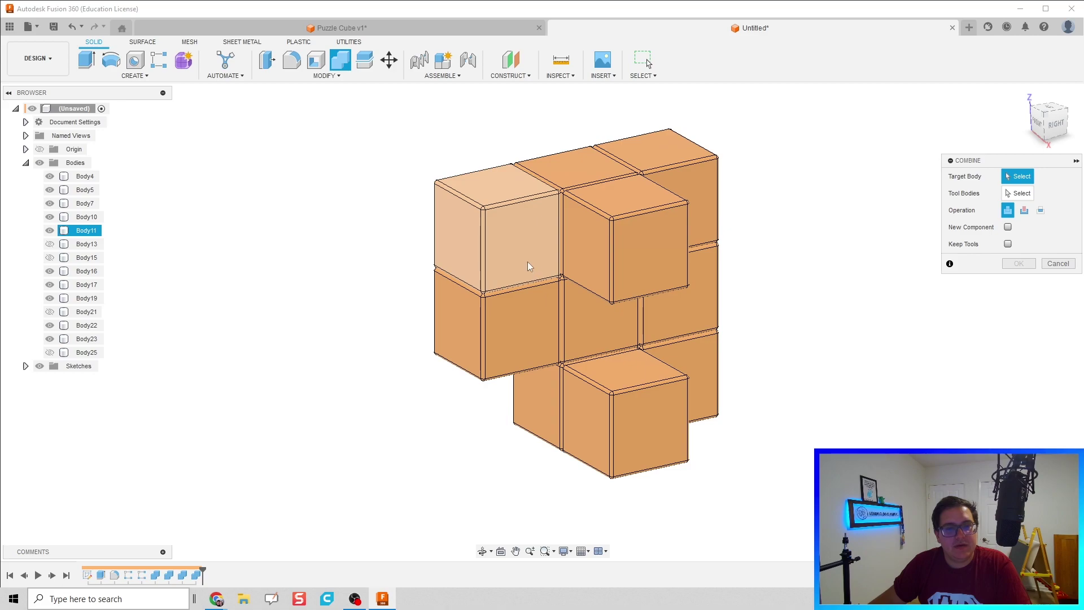
left_click(530, 267)
left_click(511, 351)
left_click(590, 339)
left_click(545, 402)
left_click(542, 407)
left_click(530, 415)
left_click(669, 429)
left_click(1019, 264)
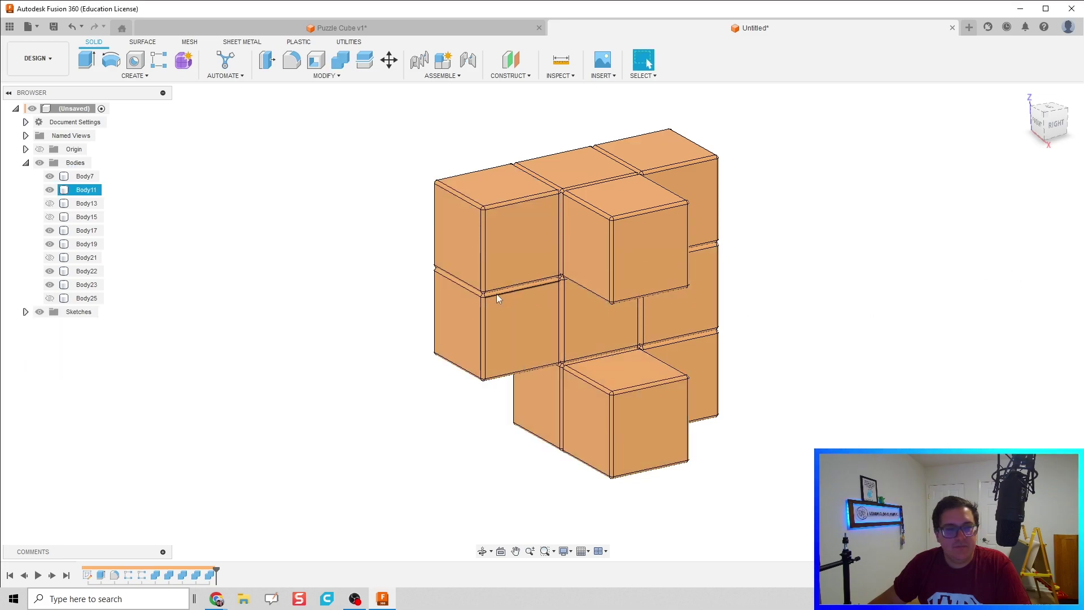
left_click(503, 313)
left_click(49, 190)
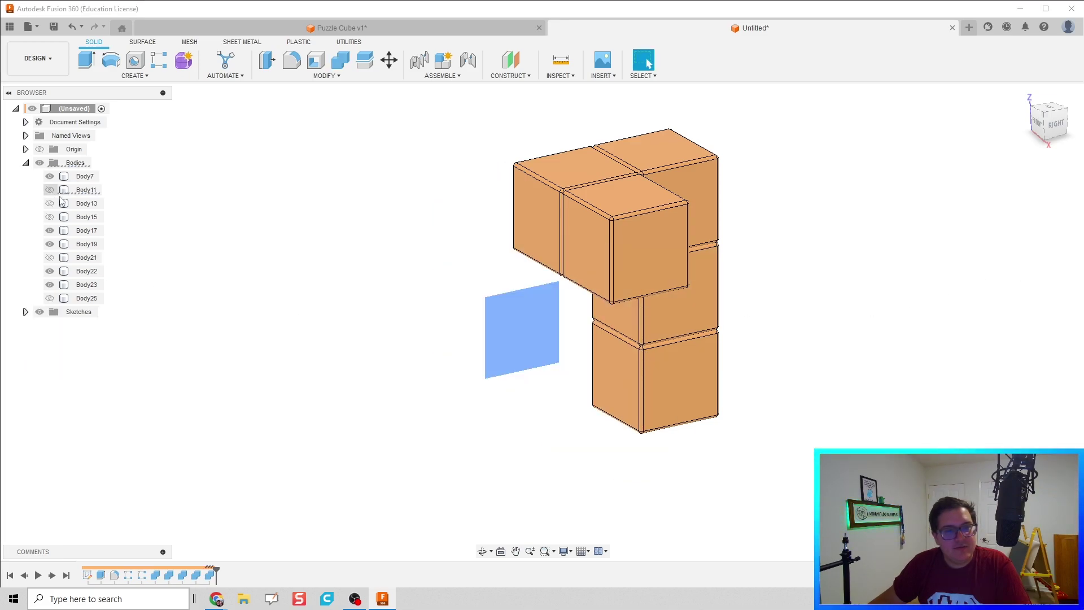
left_click(416, 267)
Step: Combine Body19 with Body17, Body23, Body7 and Body22 into a single final piece
left_click(340, 59)
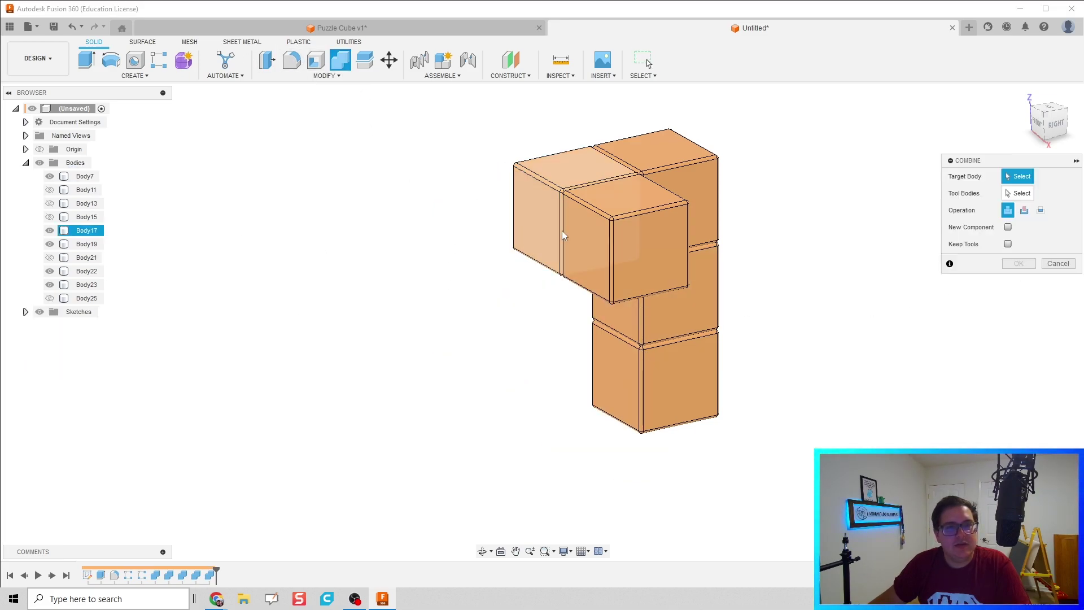
left_click(581, 232)
left_click(544, 257)
middle_click_drag(544, 257, 672, 274, "shift")
left_click(714, 220)
left_click(725, 348)
left_click(739, 390)
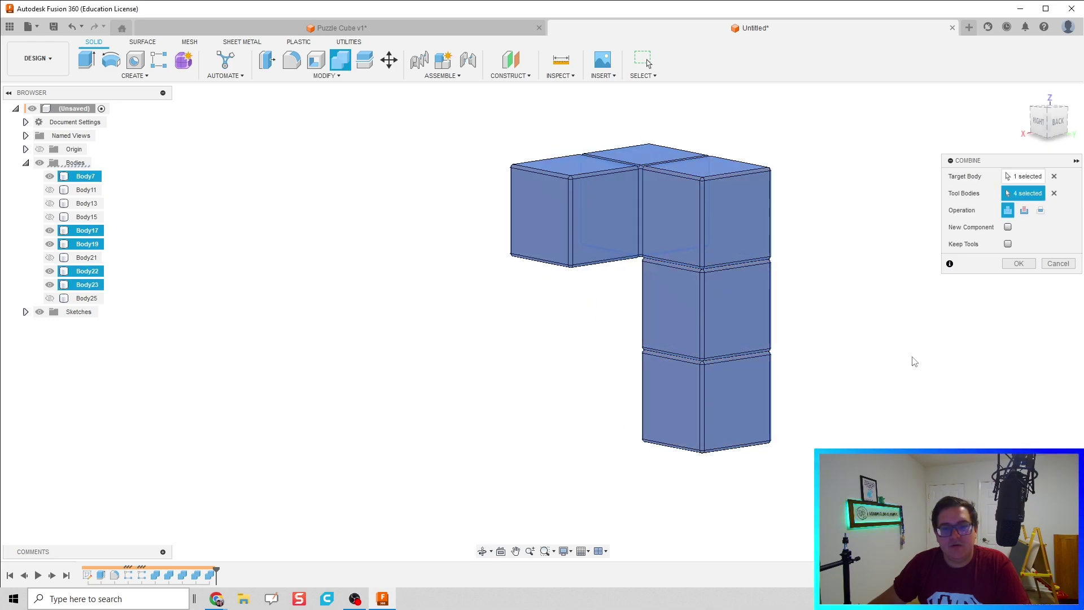
left_click(1019, 263)
middle_click_drag(482, 316, 598, 323, "shift")
Step: Make Body11, Body13, Body15, Body19, Body21 and Body25 all visible again in the Browser
left_click(50, 217)
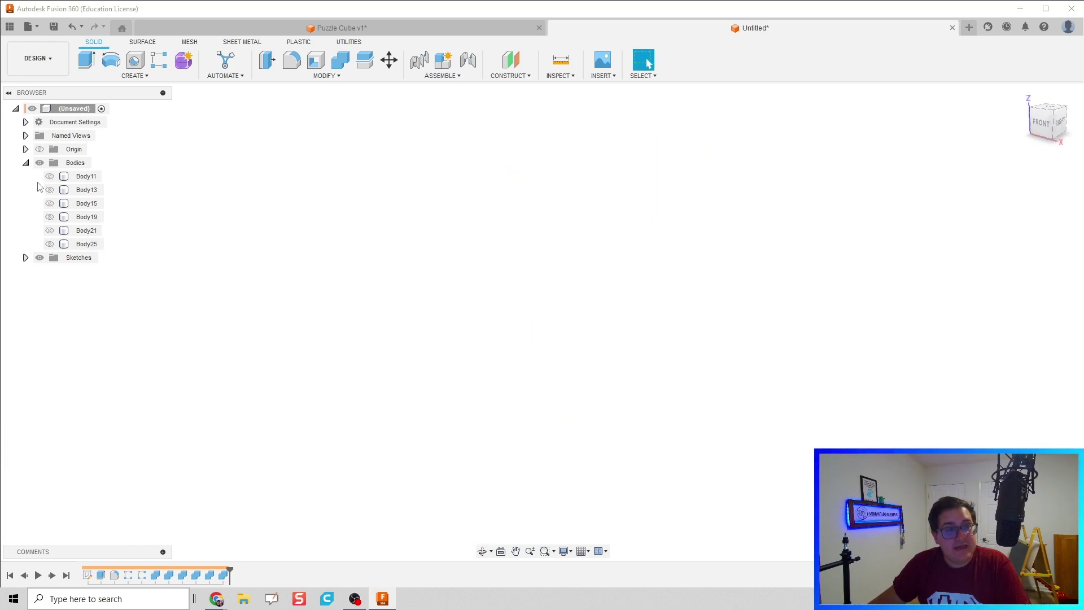
left_click(49, 176)
left_click(49, 190)
left_click(50, 203)
left_click(50, 216)
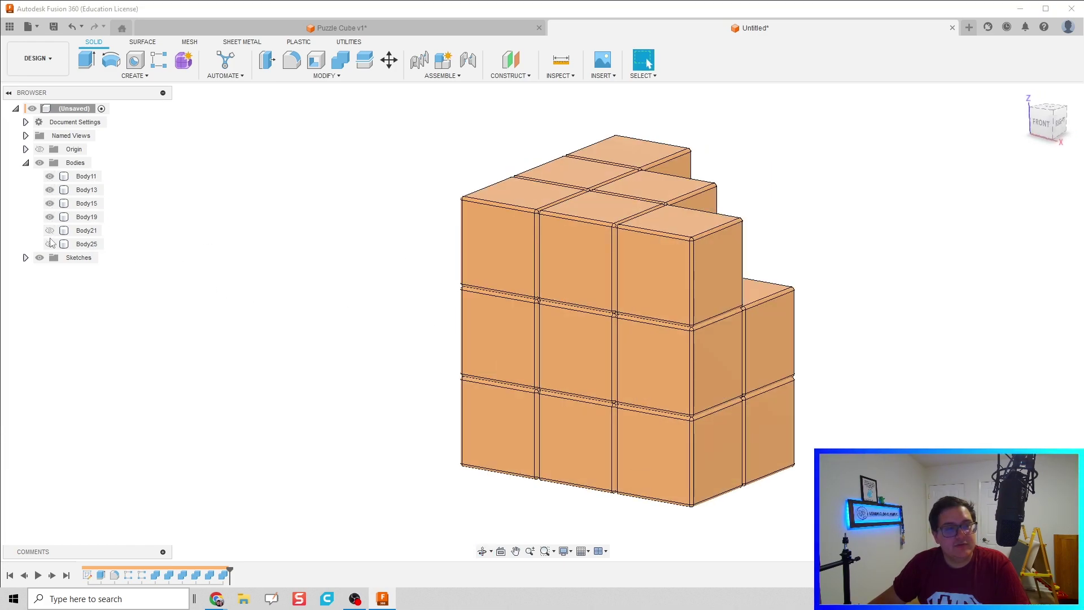
left_click(50, 244)
left_click(50, 230)
middle_click_drag(393, 267, 317, 259, "shift")
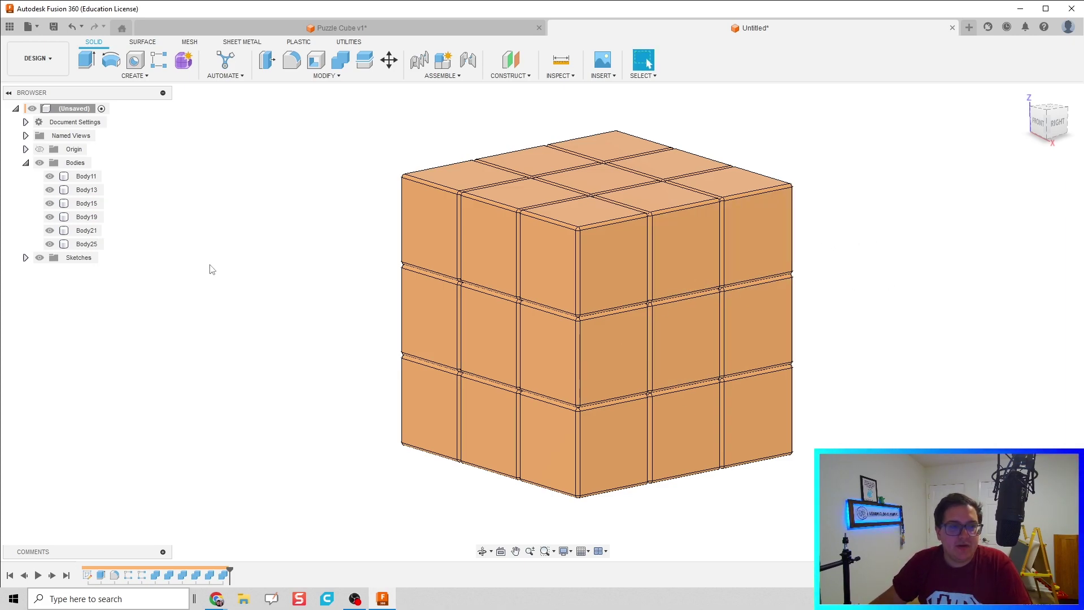
Step: Convert all six bodies into Component1 through Component6 using New Component with From Bodies
left_click(84, 177)
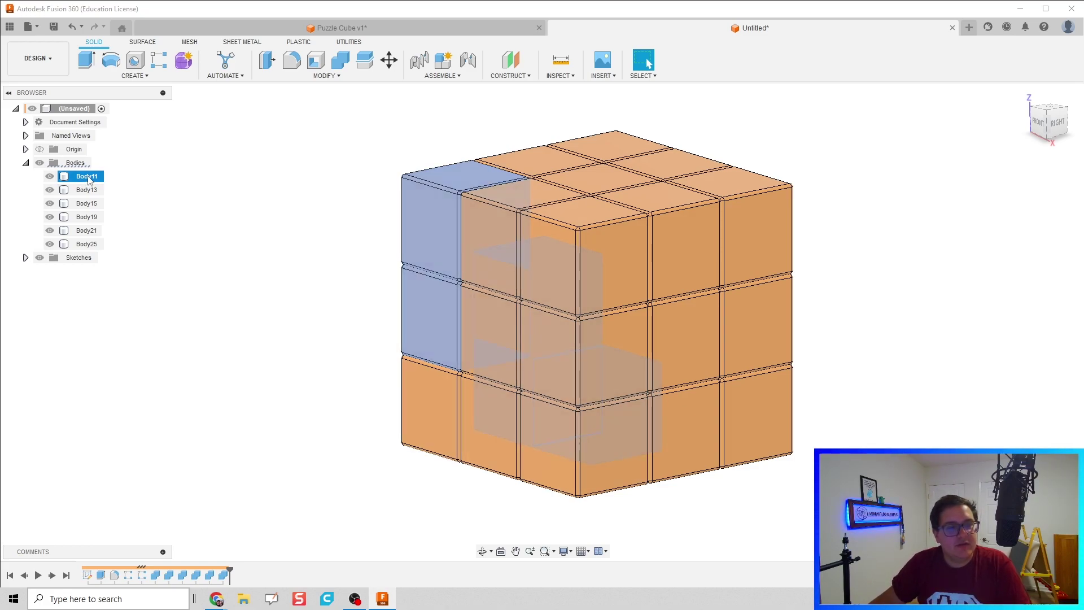
left_click(87, 244, "shift")
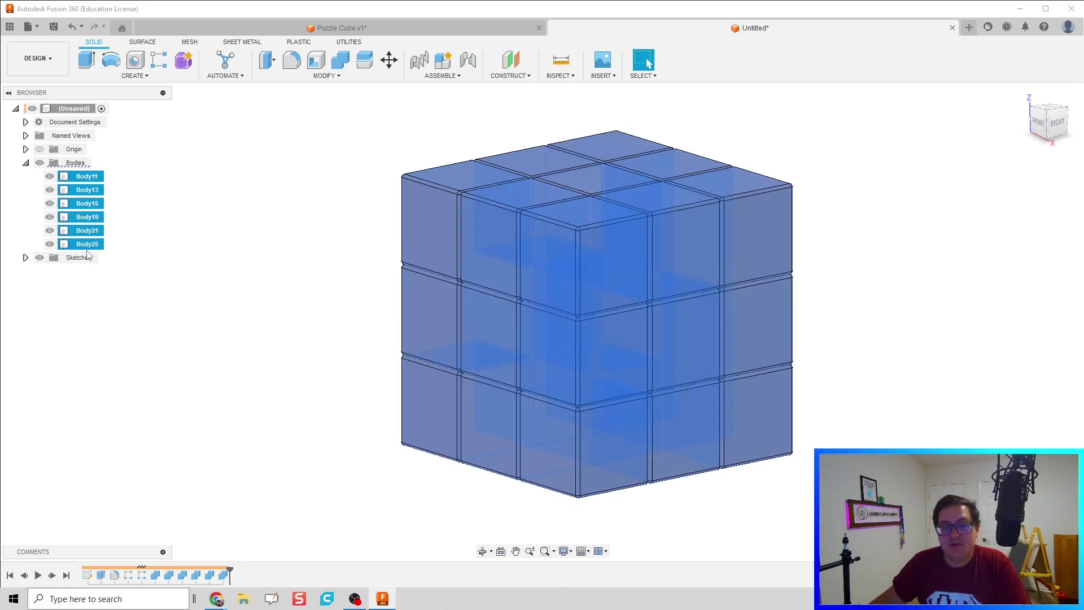
left_click(337, 210)
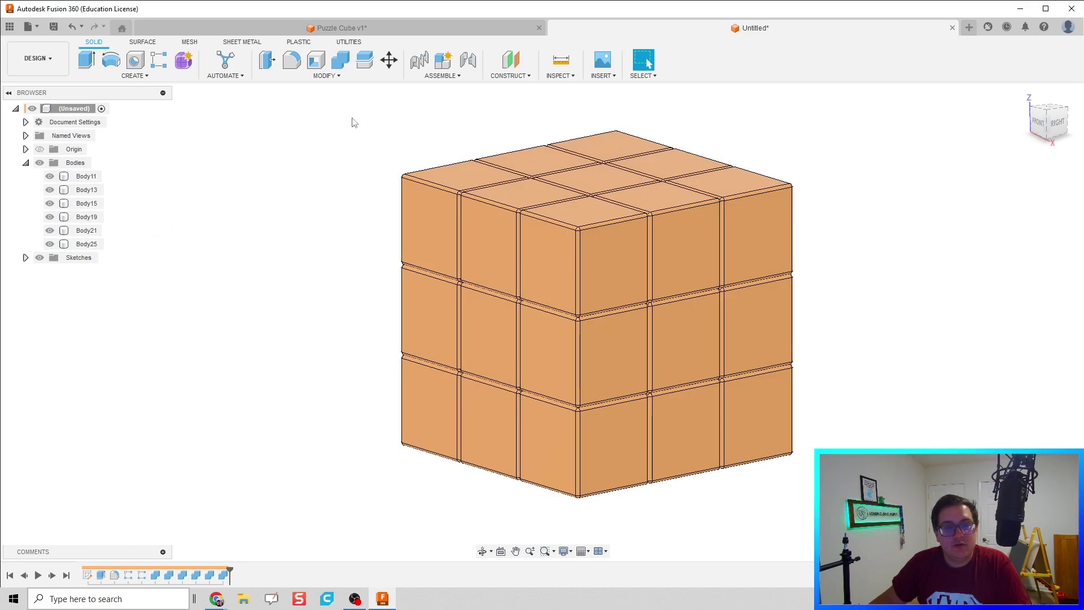
scroll(354, 122, "down", 2)
left_click_drag(315, 118, 832, 520)
left_click(132, 76)
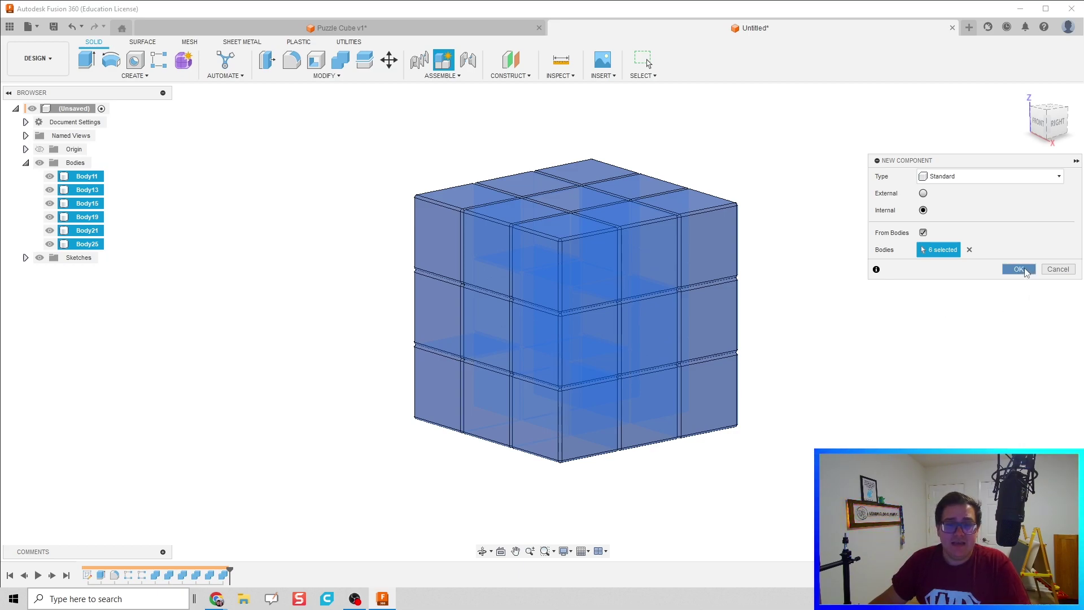
left_click(1025, 271)
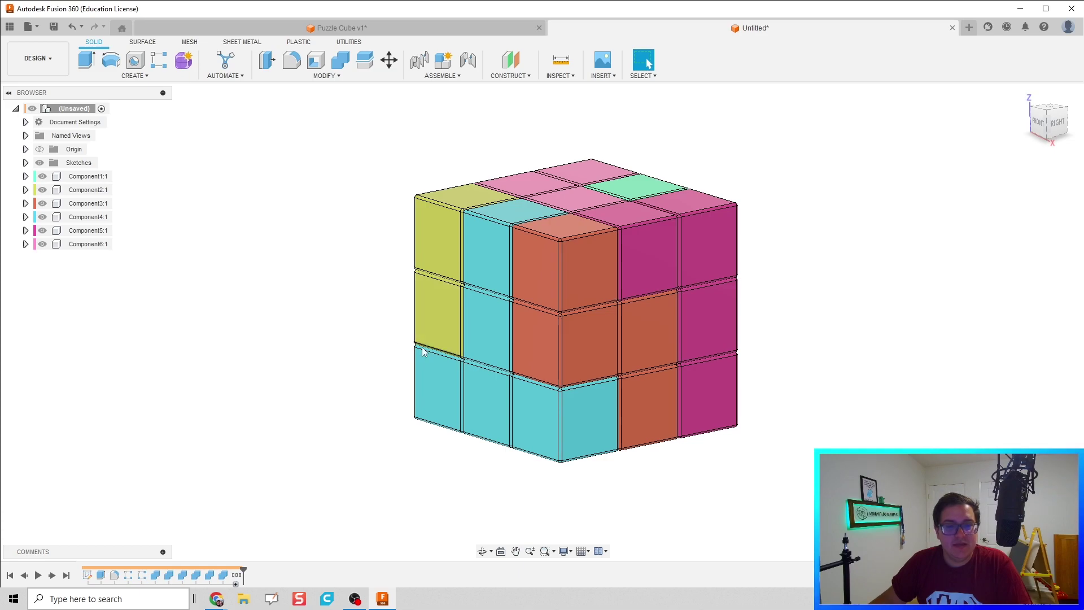
Step: Turn component colours off and back on with Shift+N, then orbit to a top-left-front isometric view
middle_click_drag(418, 349, 374, 359, "shift")
left_click(559, 75)
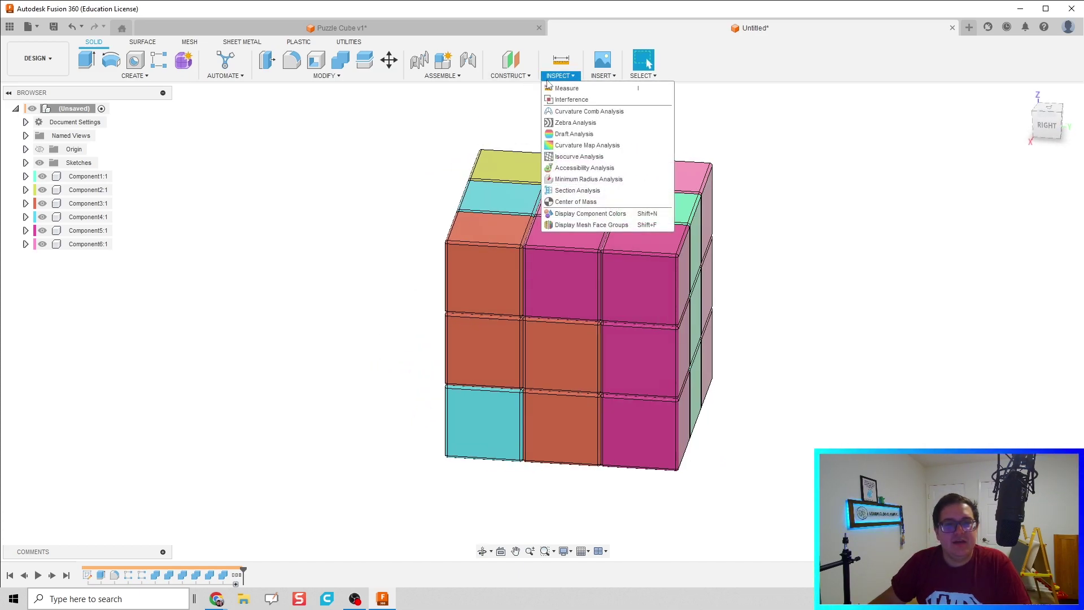
left_click(585, 215)
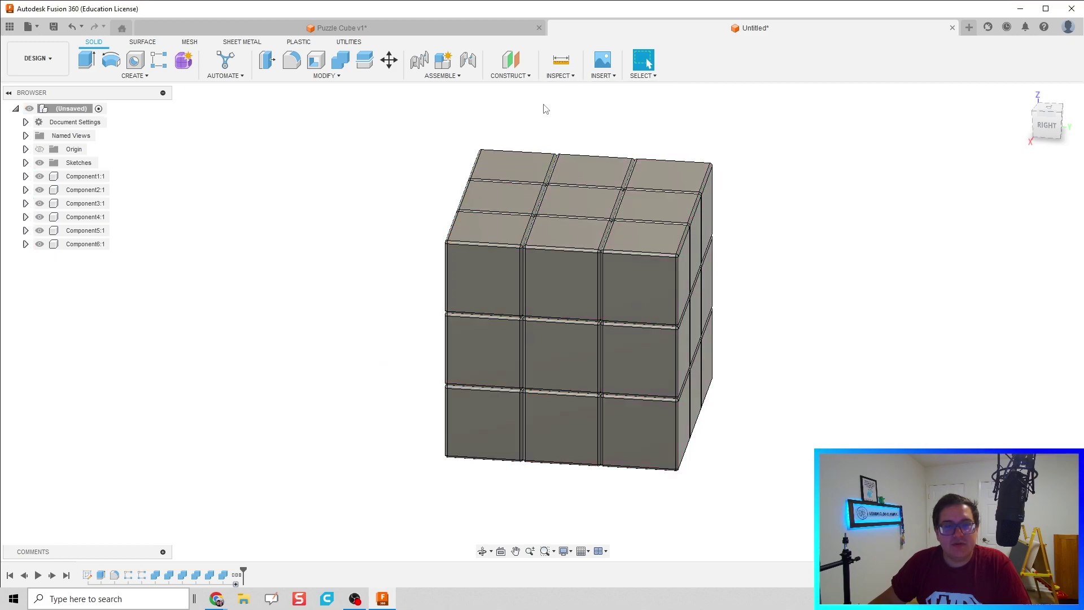
key("shift+n")
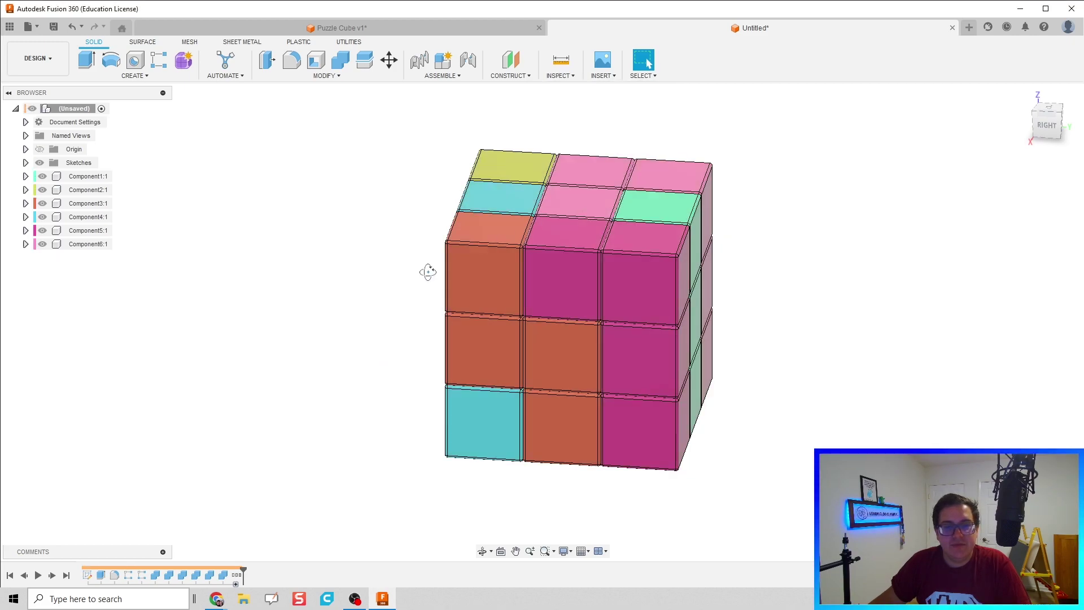
middle_click_drag(583, 218, 583, 285, "shift")
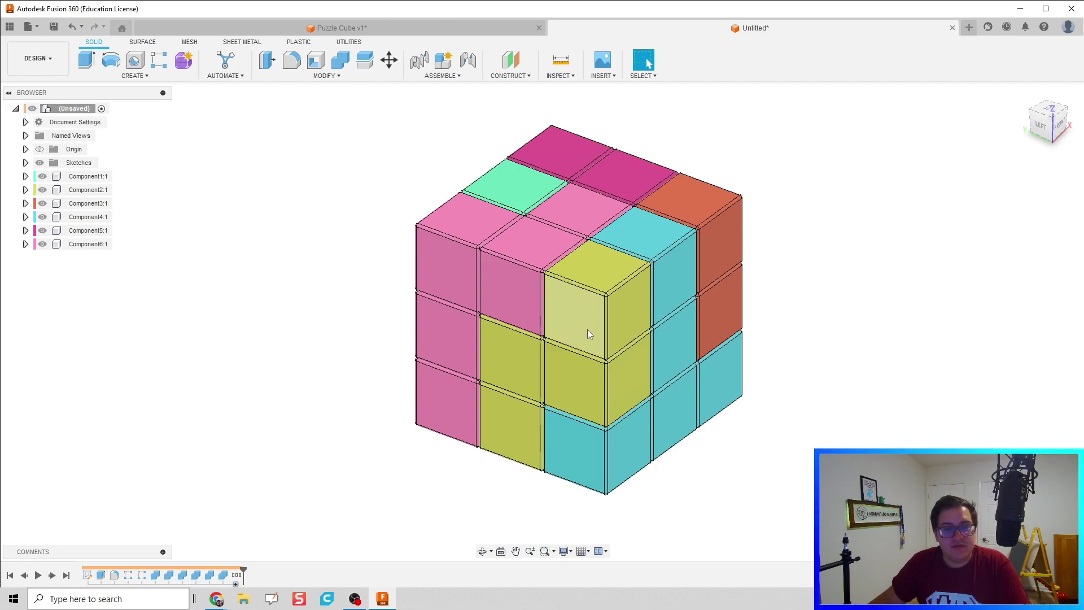
mouse_move(653, 387)
middle_mouse_down("shift")
mouse_move(506, 375)
mouse_move(642, 377)
middle_mouse_up("shift")
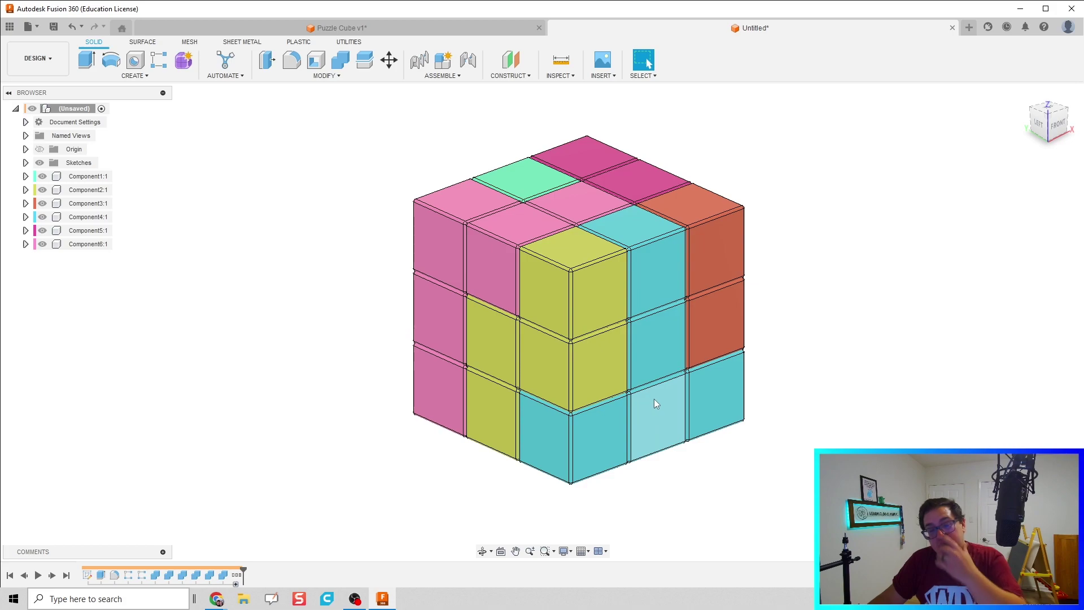
Step: Drag the cyan, orange, magenta, pink, green and yellow pieces apart, then Revert Position to reassemble
left_click_drag(654, 409, 920, 432)
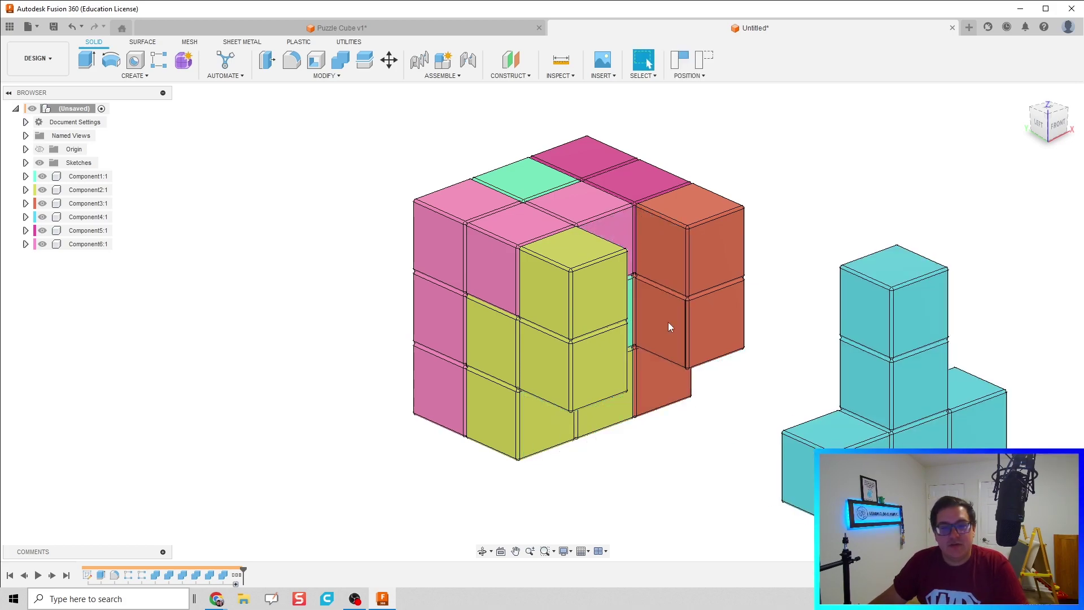
left_click_drag(663, 317, 818, 260)
left_click_drag(658, 213, 716, 151)
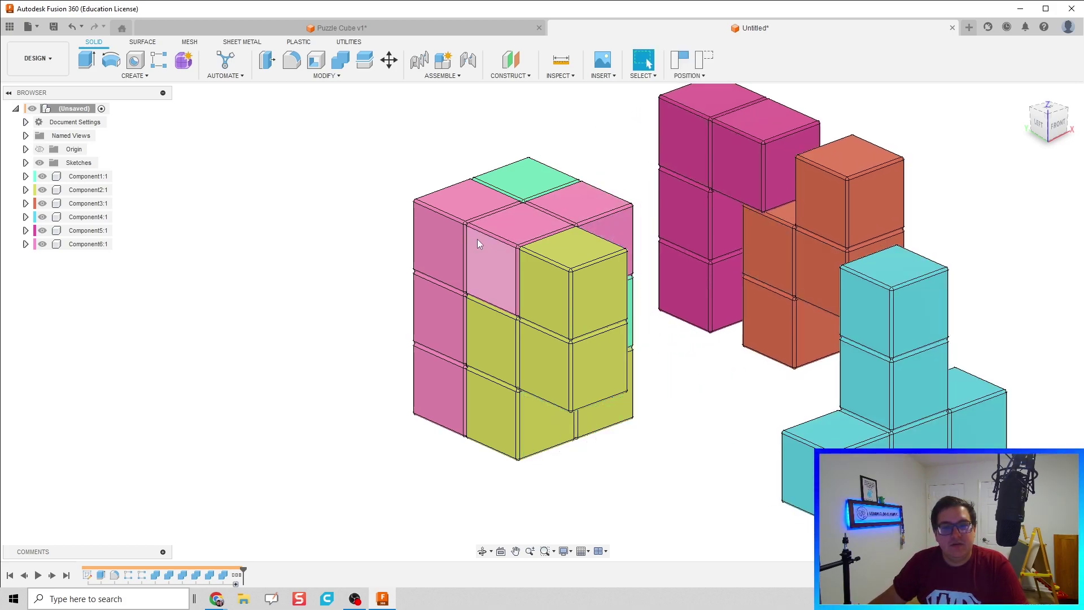
left_click_drag(476, 239, 344, 228)
left_click_drag(529, 214, 434, 120)
left_click_drag(523, 330, 429, 424)
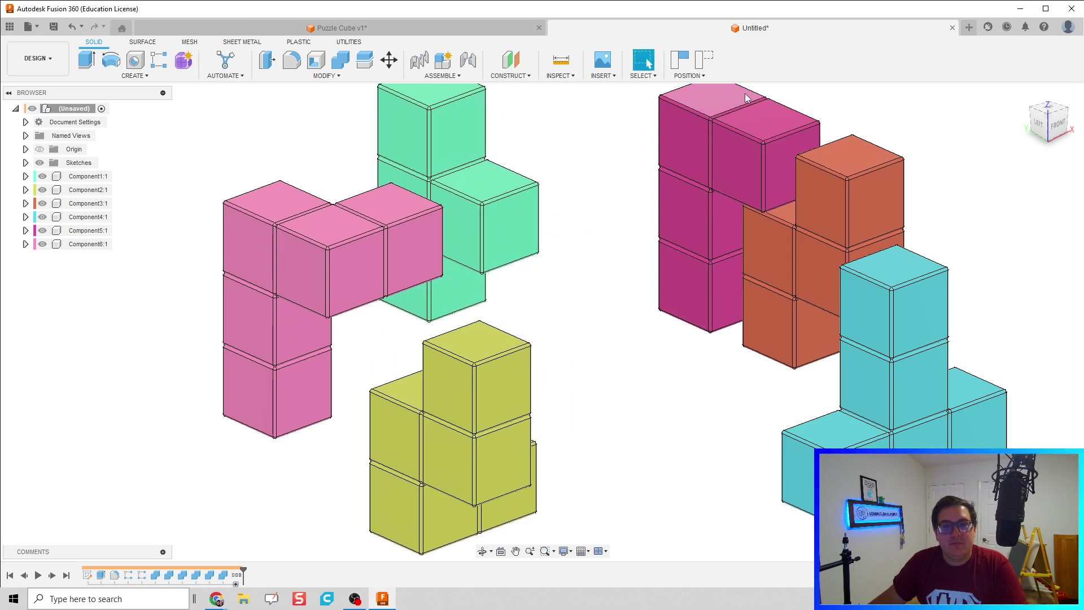
left_click(701, 58)
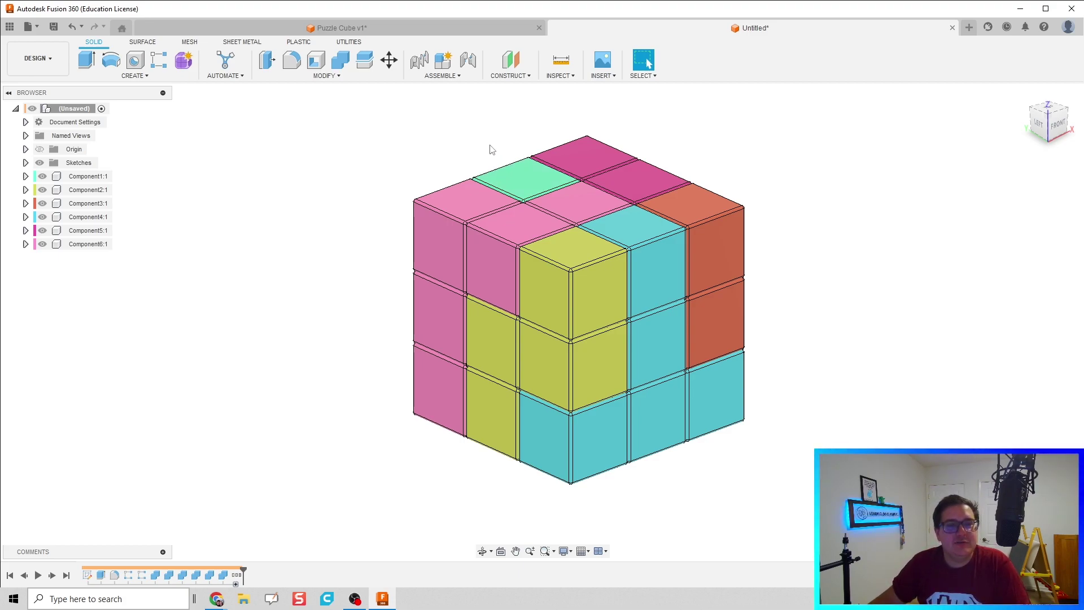
Step: Create a rigid group from the cyan Component4 and the yellow Component2
left_click(464, 79)
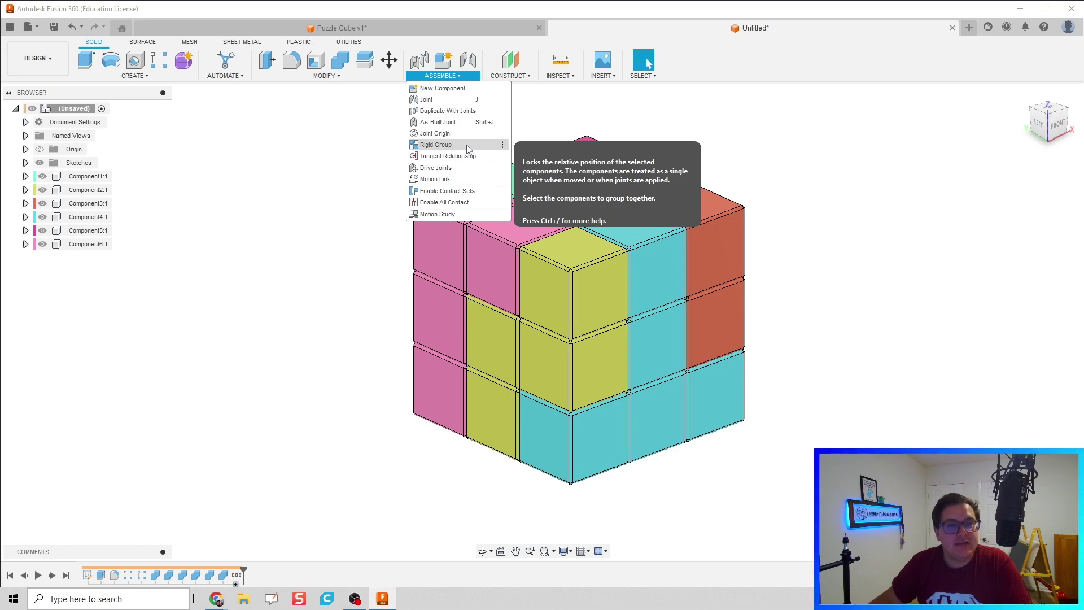
left_click(466, 145)
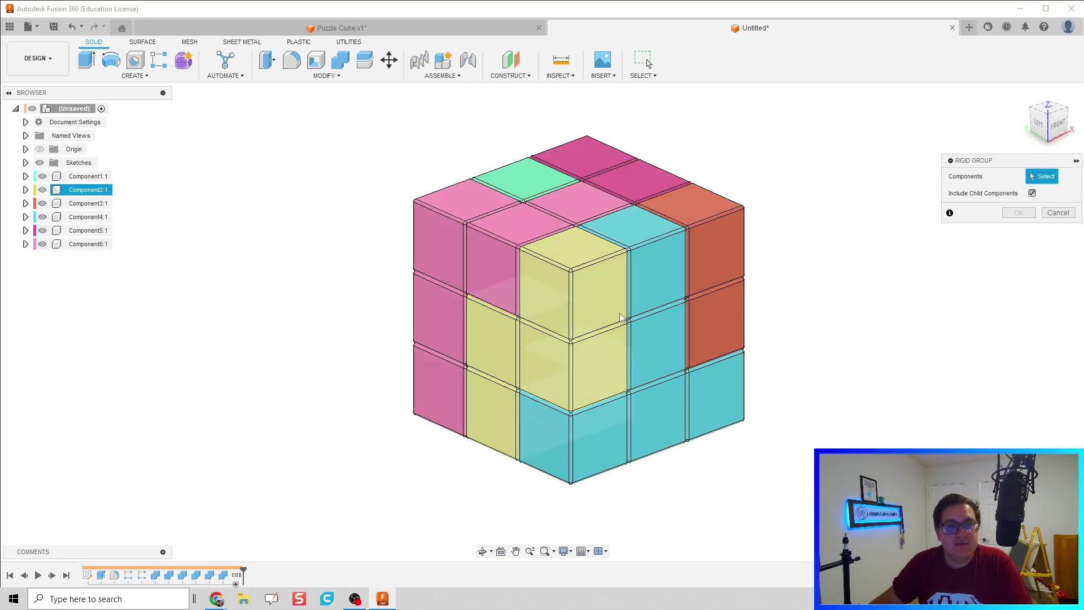
left_click(678, 377)
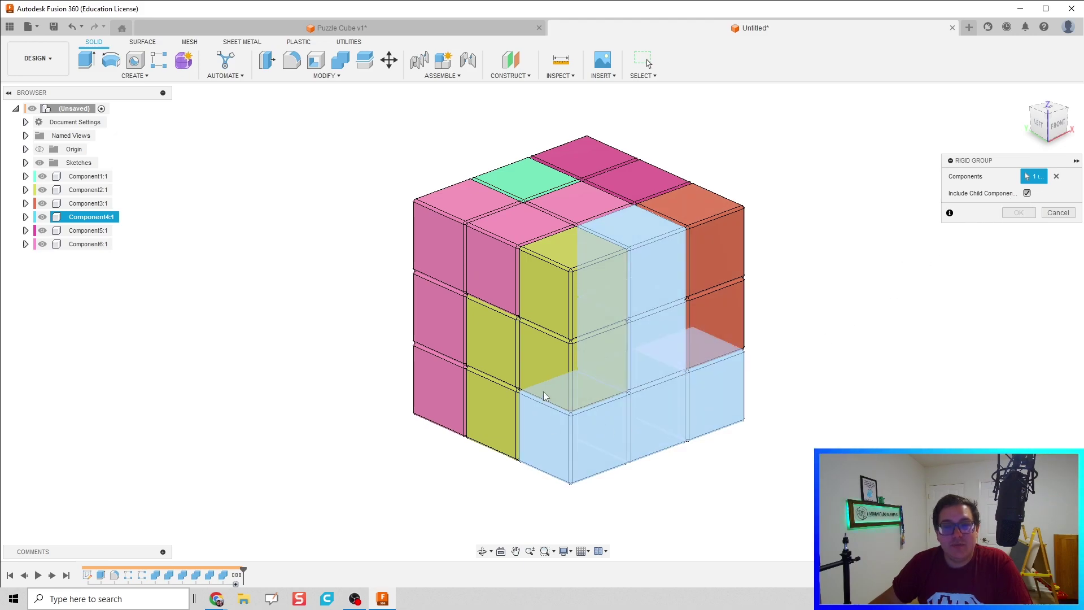
left_click(569, 377)
left_click(569, 377)
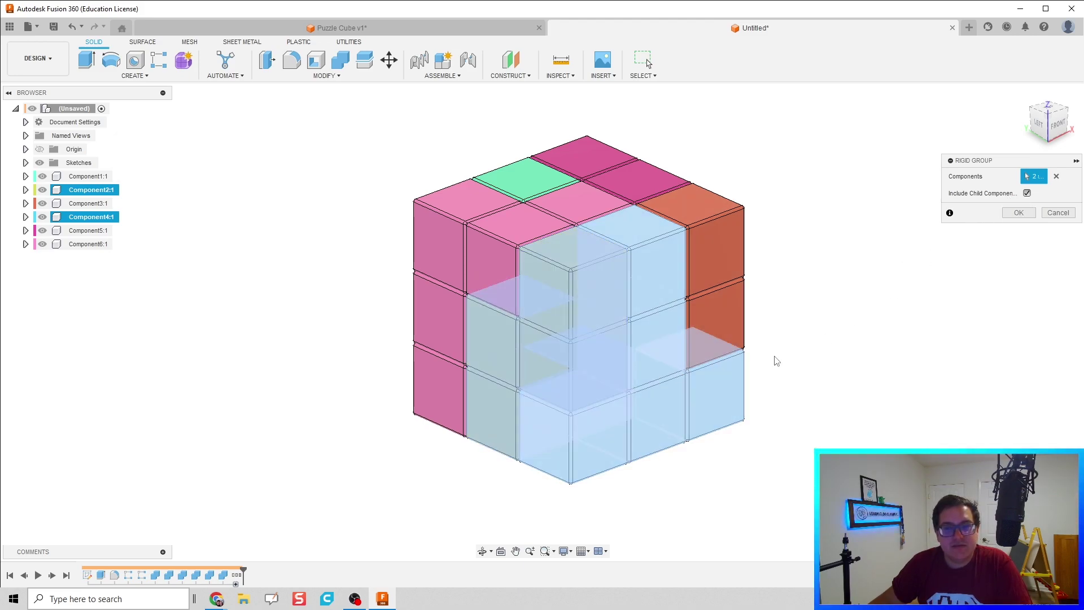
left_click(1020, 214)
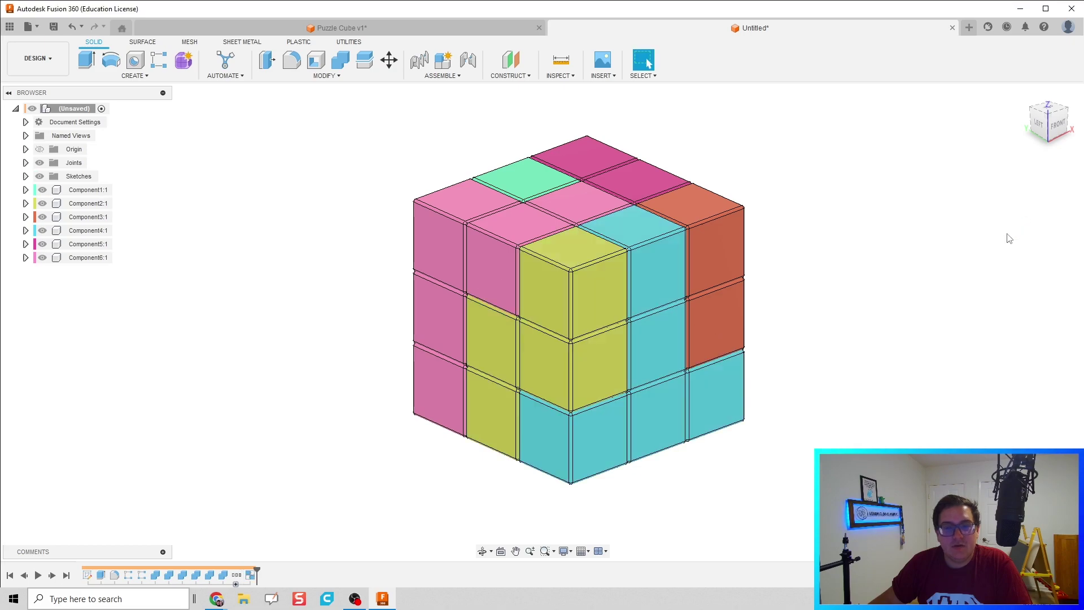
Step: Rigidly group the pink, green, magenta, orange and yellow components (Components 6, 1, 5, 3, 2)
mouse_move(638, 455)
left_mouse_down()
mouse_move(813, 446)
mouse_move(717, 474)
mouse_move(816, 448)
mouse_move(598, 420)
mouse_move(791, 418)
mouse_move(587, 432)
mouse_move(684, 495)
mouse_move(623, 456)
mouse_move(636, 460)
left_mouse_up()
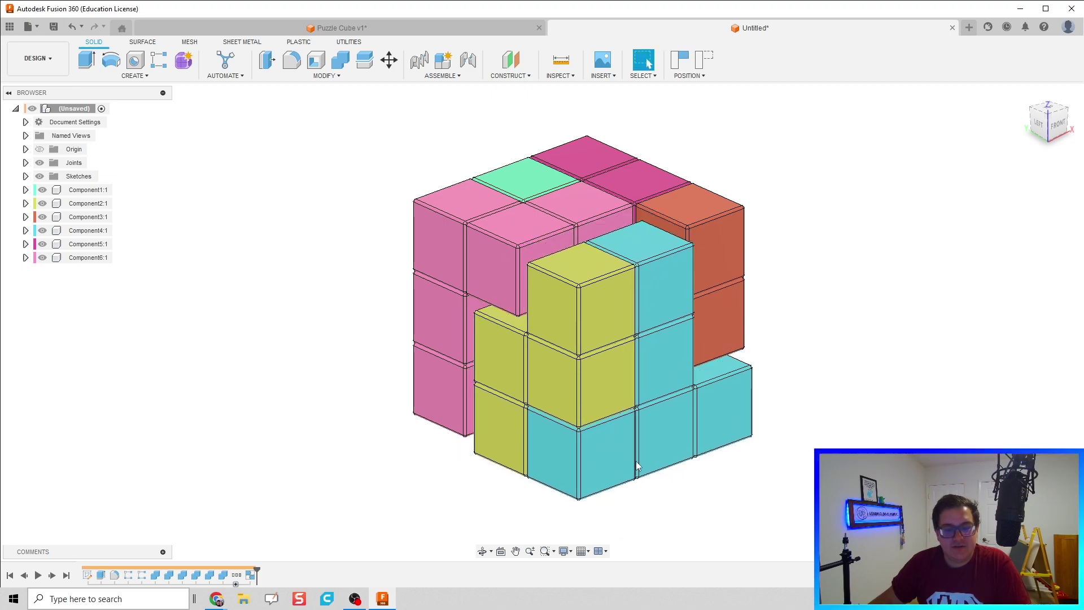
left_click(459, 76)
left_click(446, 144)
middle_click_drag(356, 295, 441, 315, "shift")
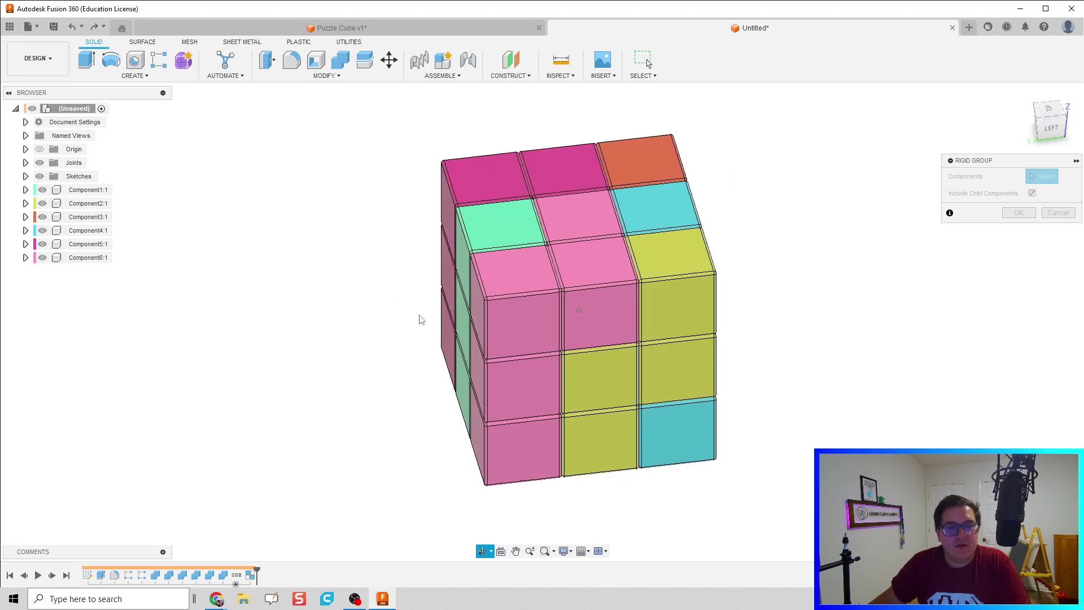
left_click(555, 352)
left_click(497, 227)
left_click(508, 175)
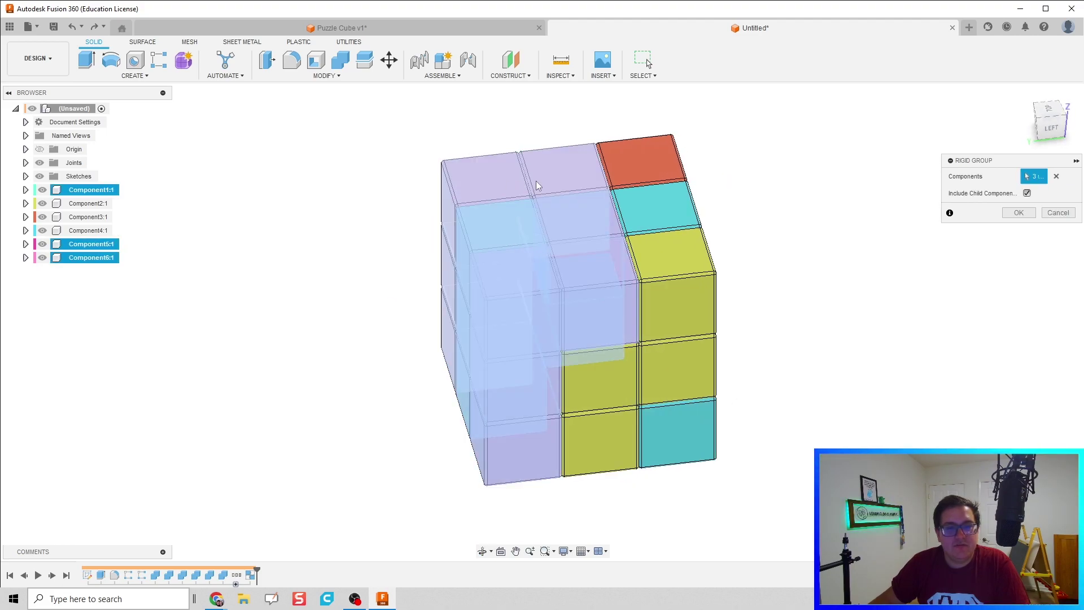
left_click(620, 163)
middle_click_drag(721, 283, 559, 346, "shift")
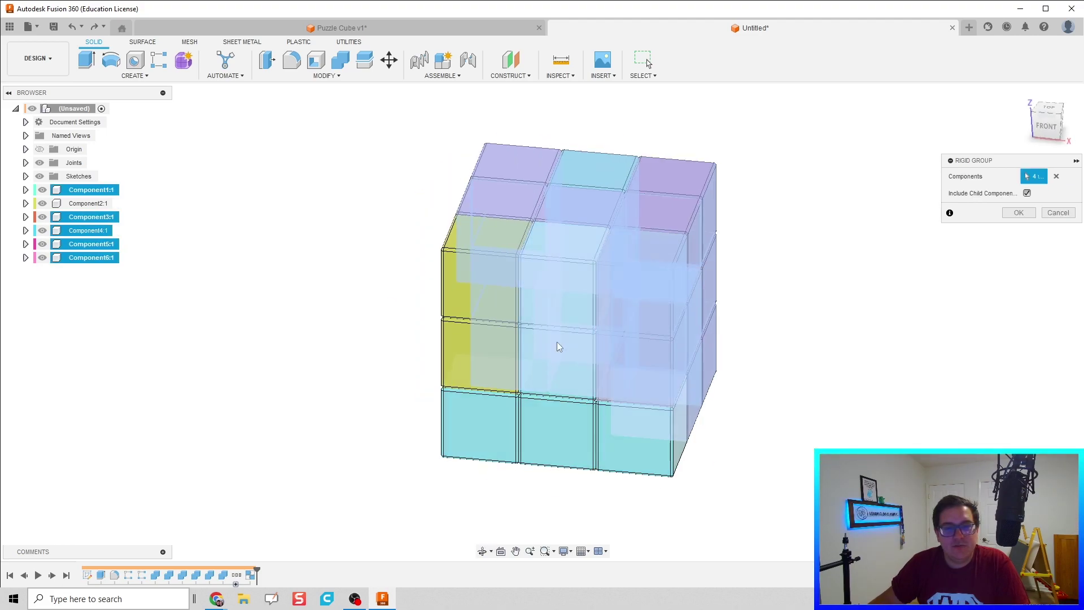
left_click(493, 380)
middle_click_drag(769, 438, 835, 421, "shift")
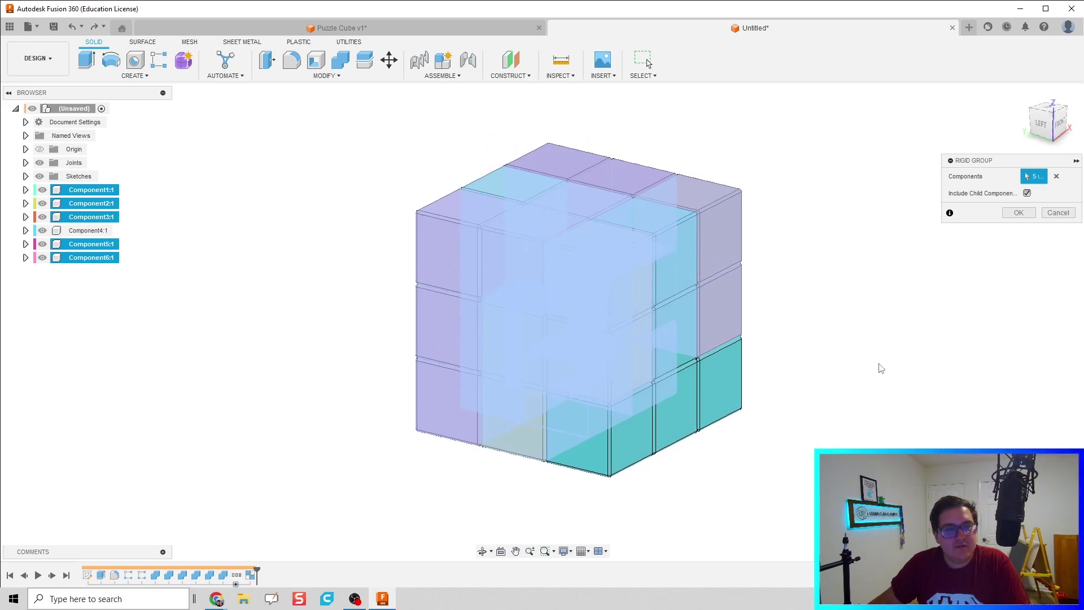
left_click(1019, 212)
middle_click_drag(777, 296, 695, 337)
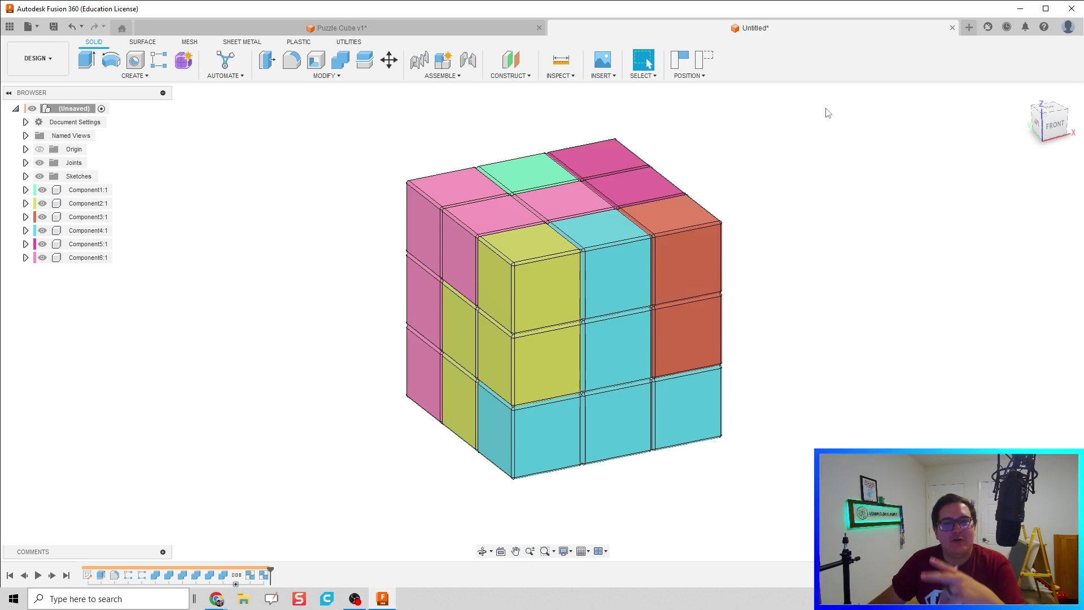
Step: Drag and orbit the grouped cube to confirm it moves as one block, then start Joint
middle_click_drag(703, 72, 716, 76)
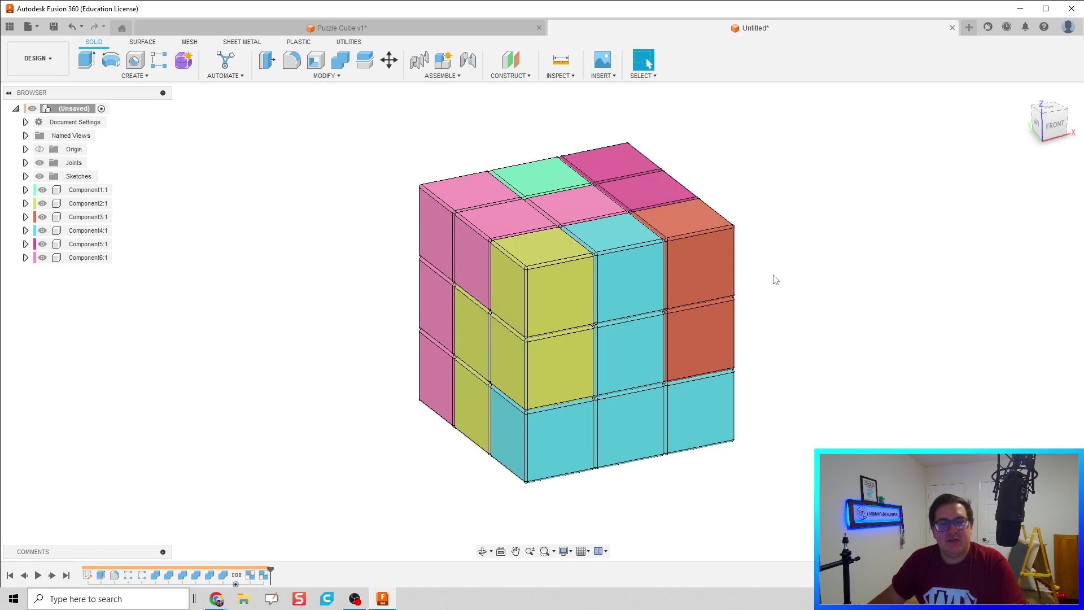
mouse_move(774, 281)
middle_mouse_down("shift")
mouse_move(796, 288)
mouse_move(779, 295)
middle_mouse_up("shift")
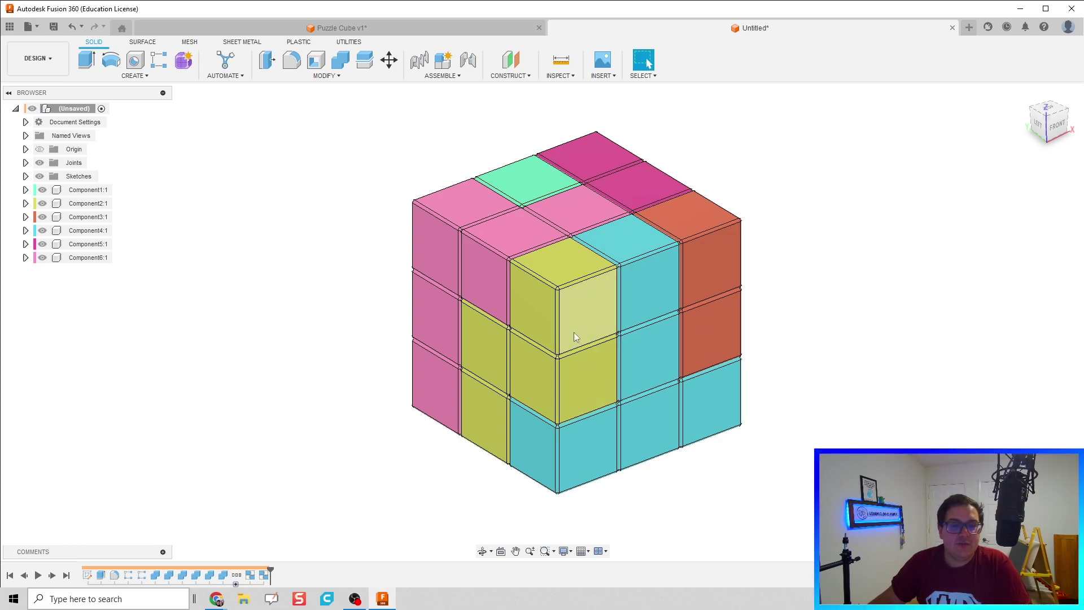
mouse_move(524, 351)
middle_mouse_down()
mouse_move(485, 367)
mouse_move(564, 351)
mouse_move(525, 336)
mouse_move(576, 322)
mouse_move(516, 327)
mouse_move(679, 339)
mouse_move(537, 344)
middle_mouse_up()
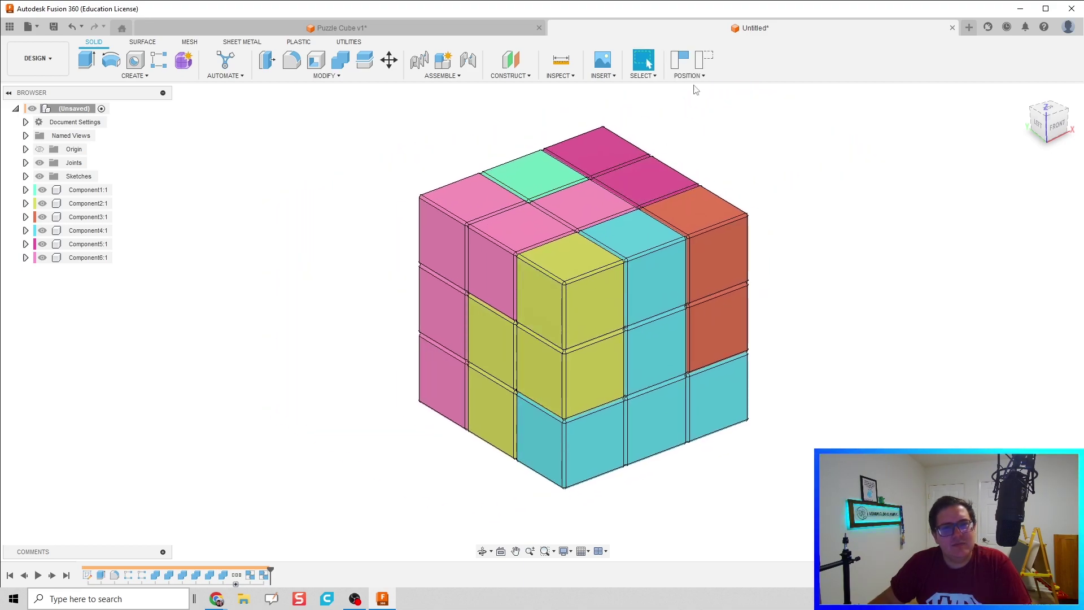
middle_click_drag(438, 107, 496, 98)
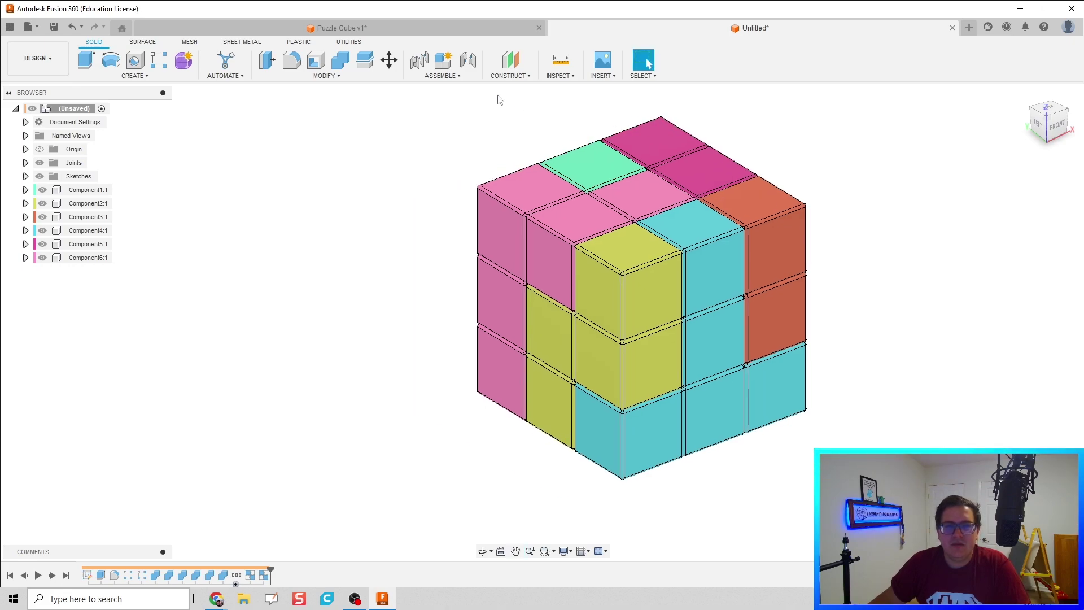
left_click(470, 61)
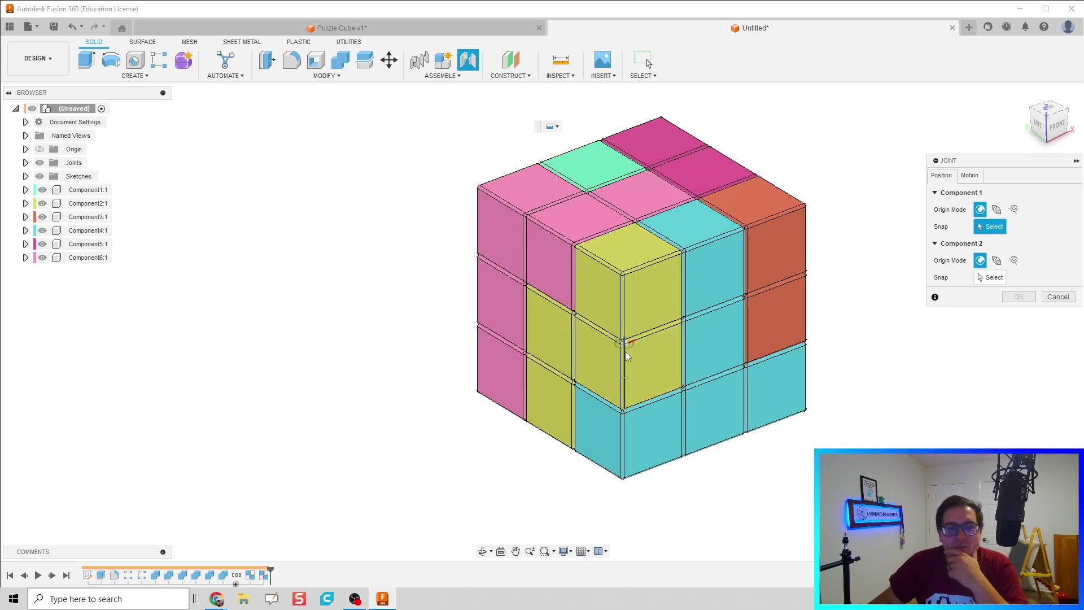
Step: Fix the cyan Component4 to the Origin point with a rigid As-built Joint, previewing its motion
left_click(1058, 296)
left_click(442, 75)
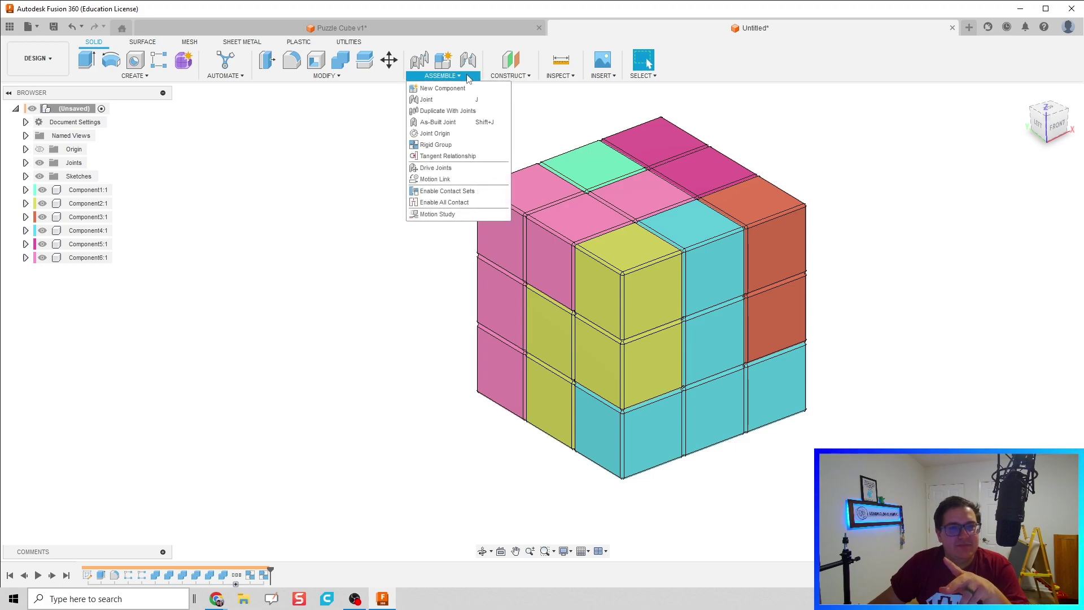
left_click(436, 119)
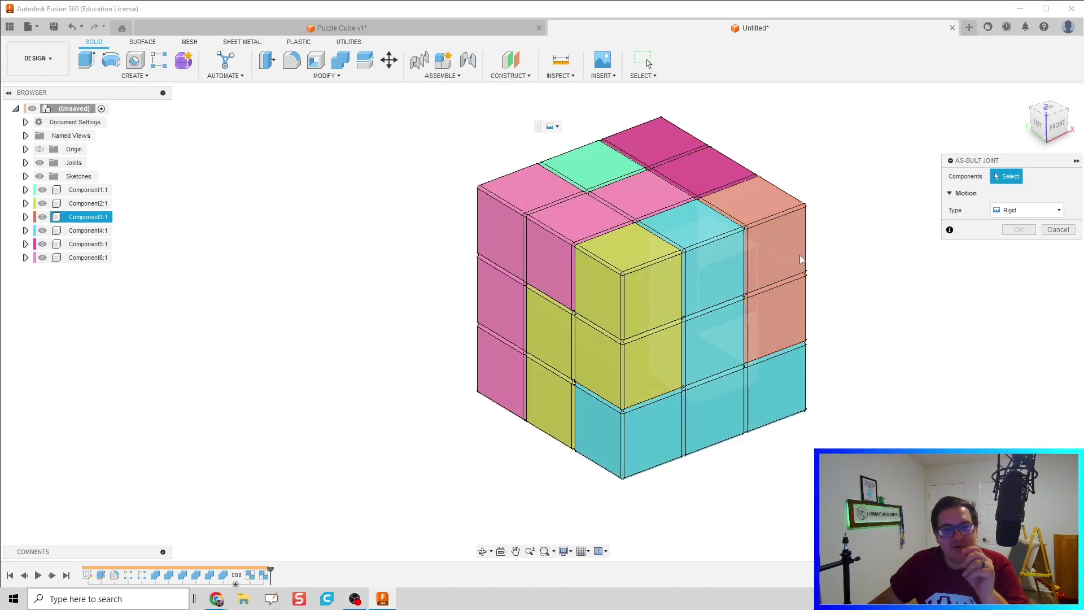
left_click(617, 456)
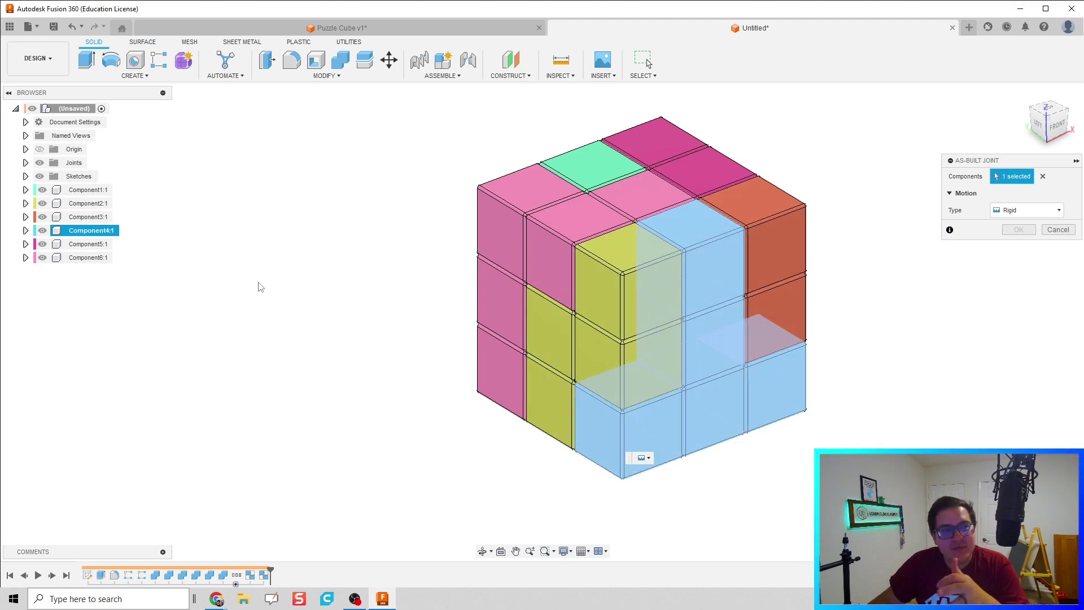
left_click(25, 149)
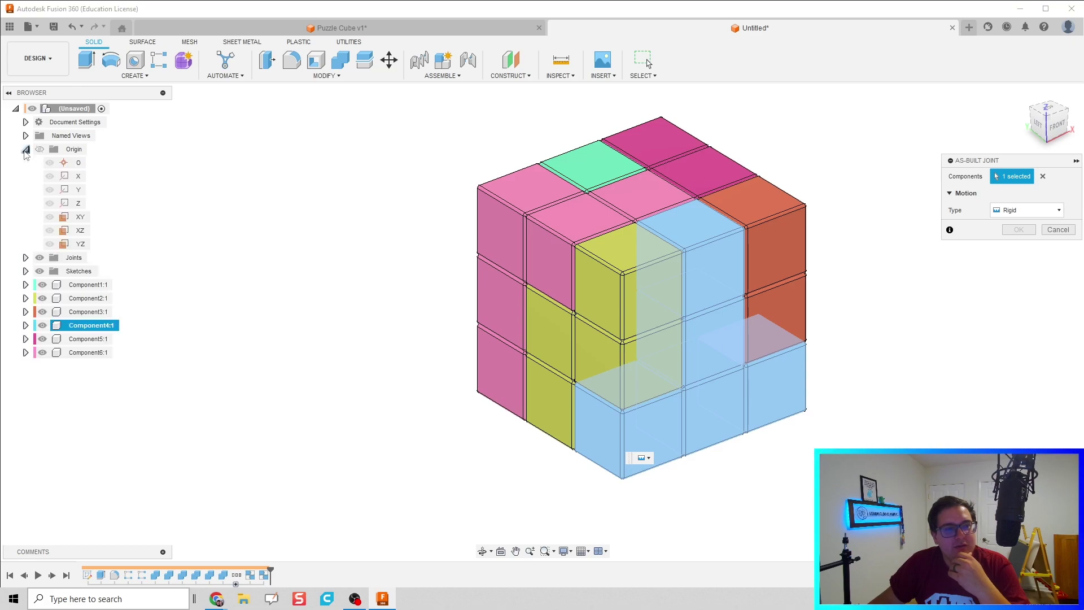
left_click(72, 167)
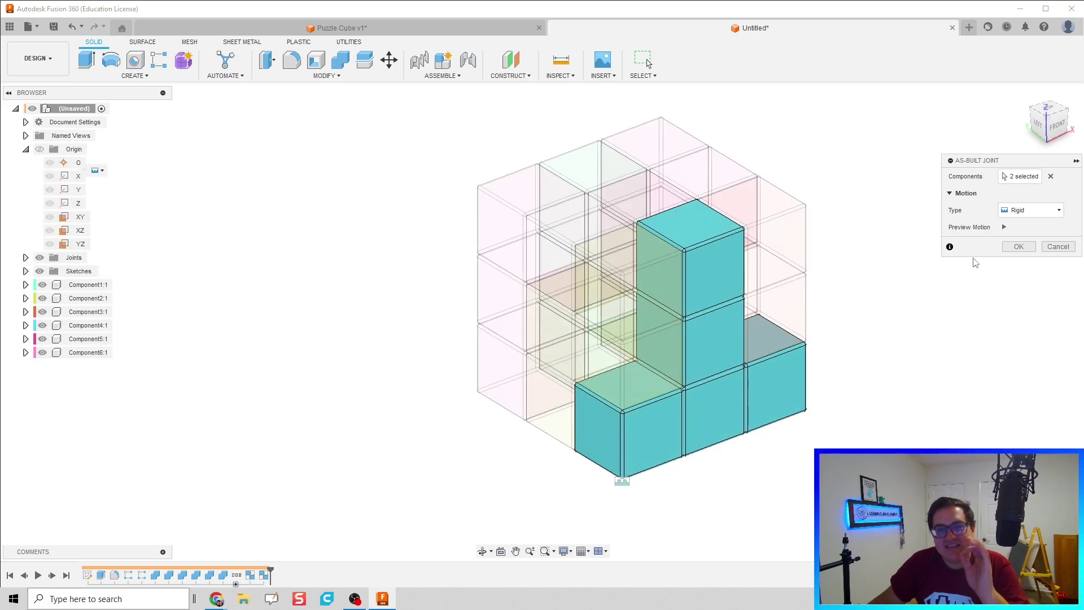
left_click(1004, 226)
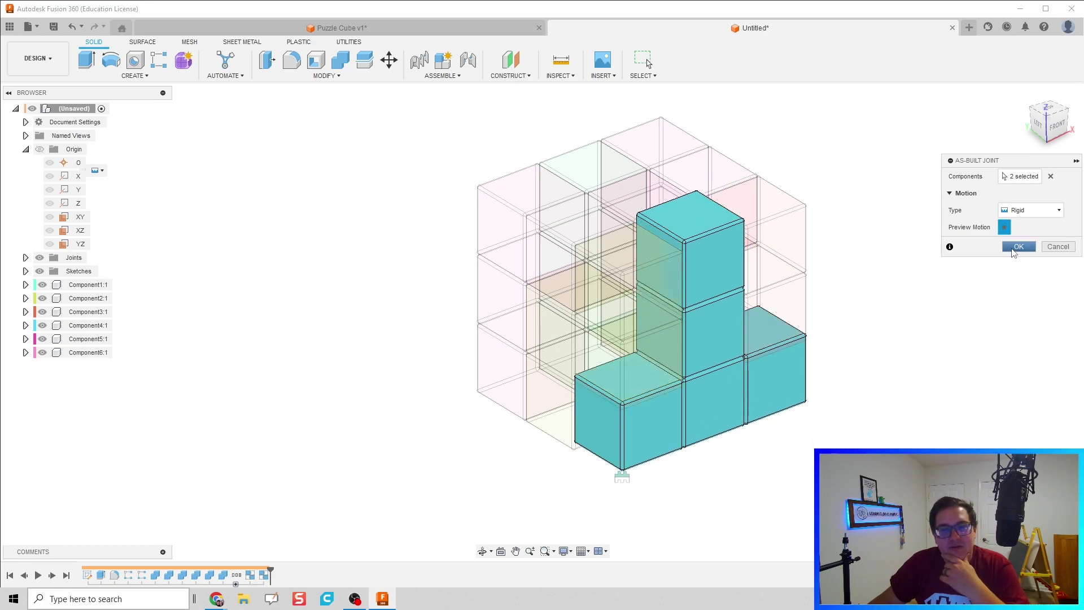
left_click(1011, 249)
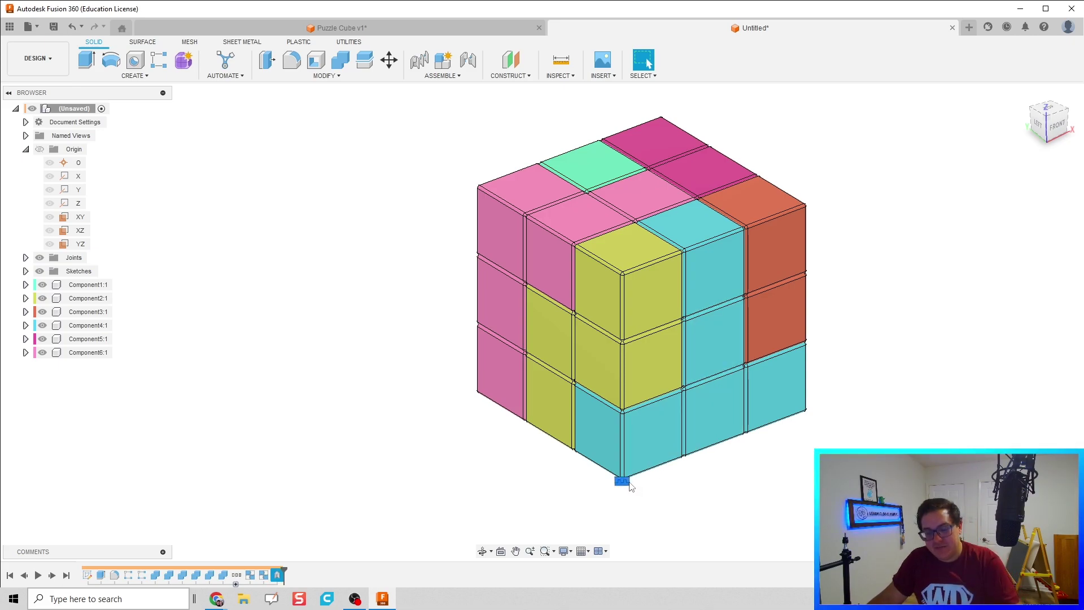
left_click(627, 482)
key("h")
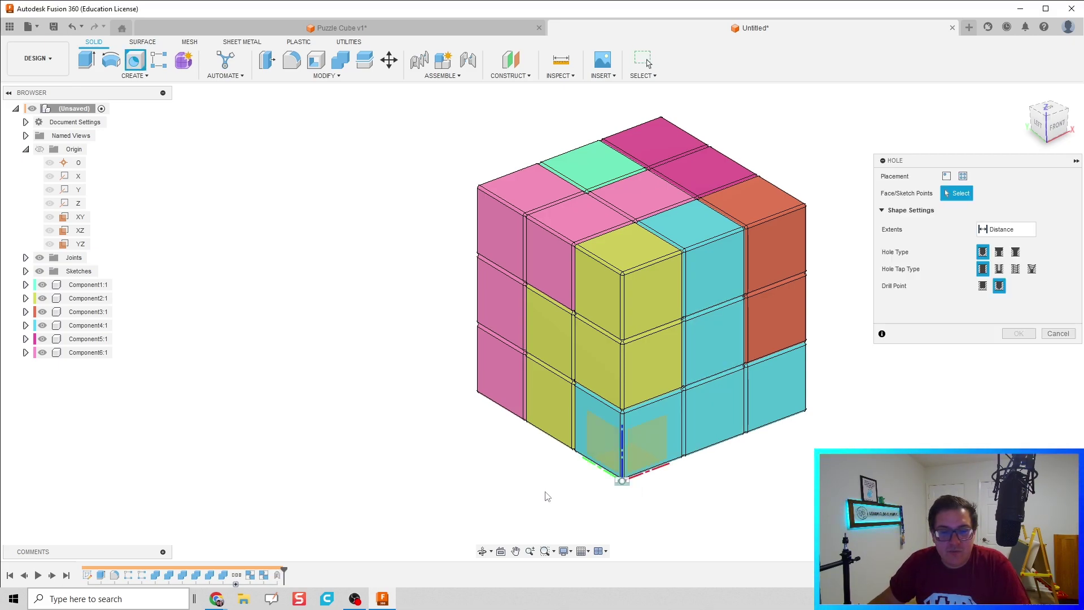
key("Escape")
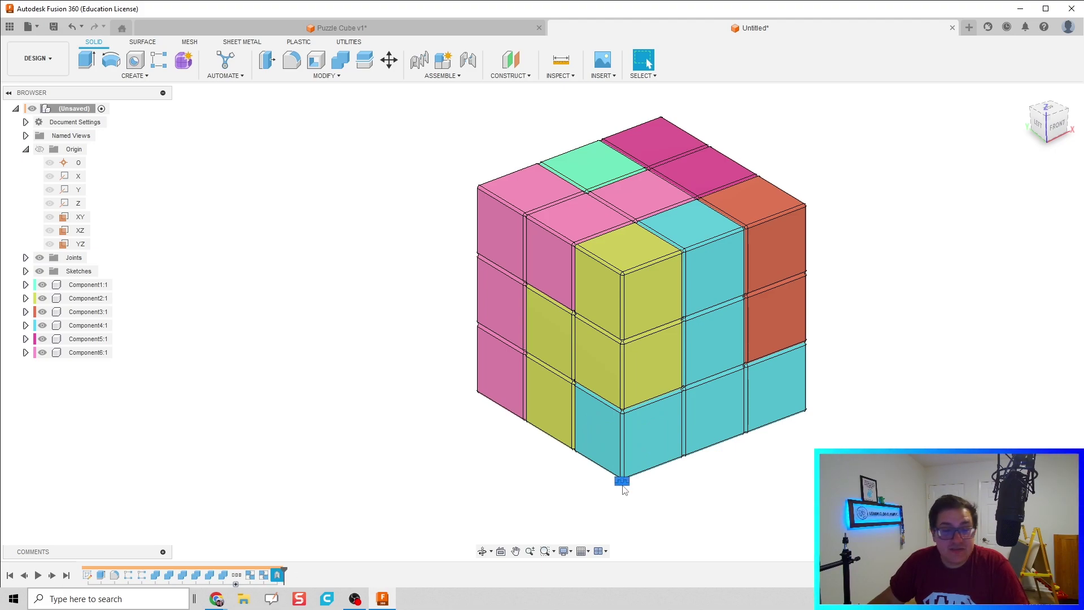
left_click(643, 500)
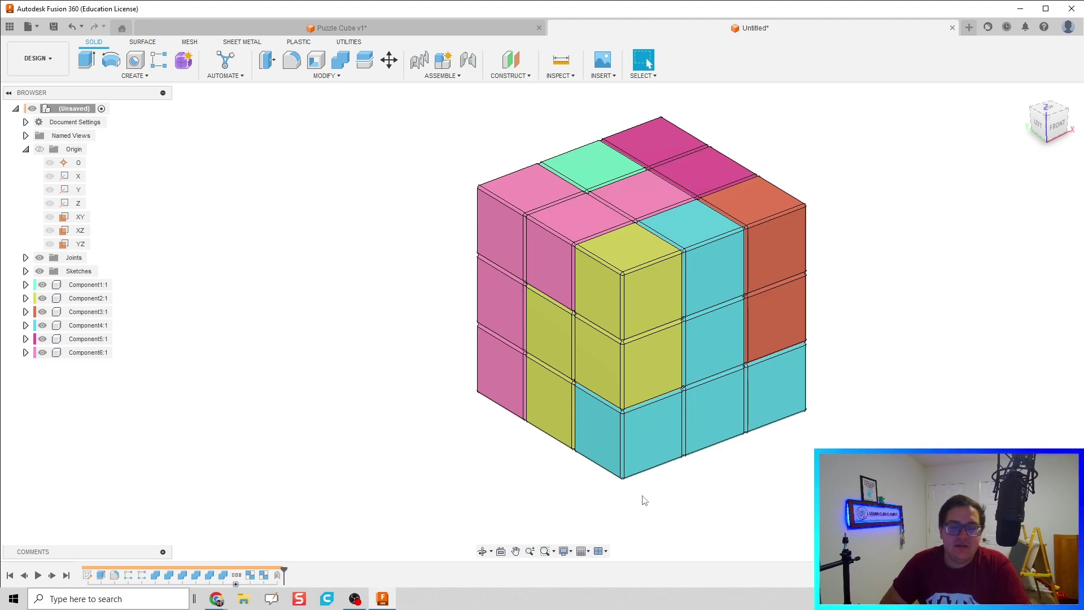